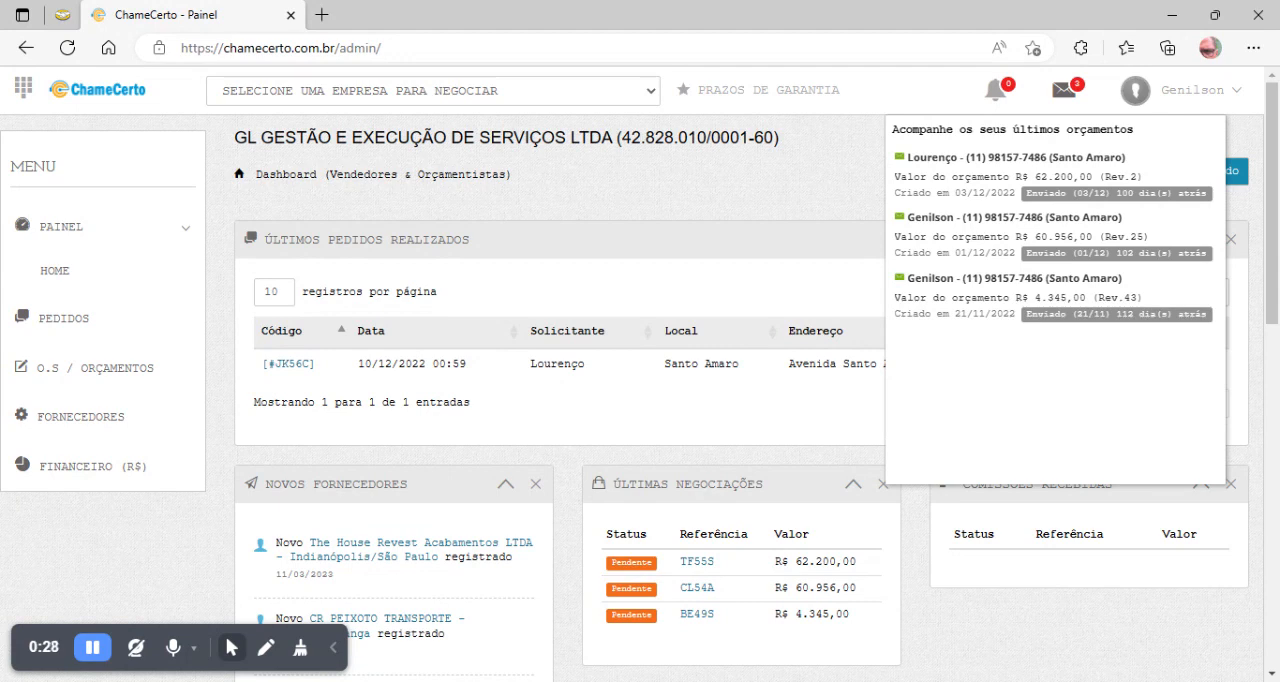
# - Open the ticket of the latest Casa Pré-fabricada order and start drafting its service order / quote
pyautogui.click(742, 220)
pyautogui.click(288, 366)
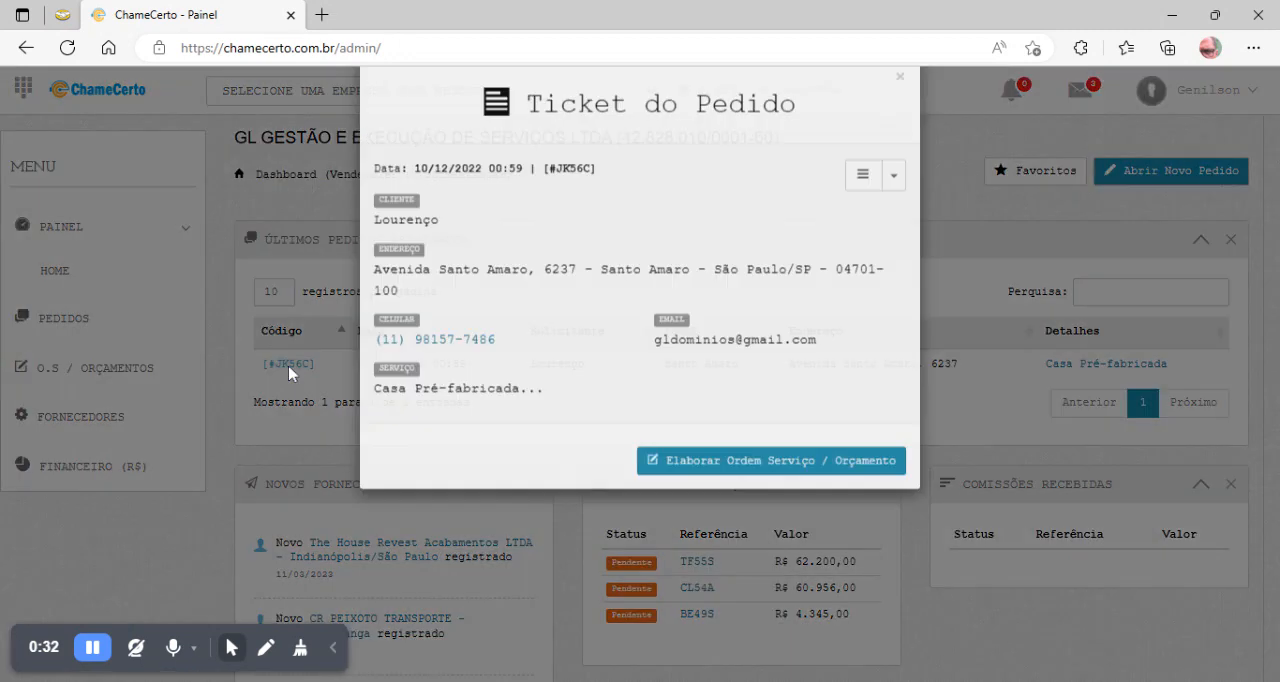
pyautogui.click(750, 500)
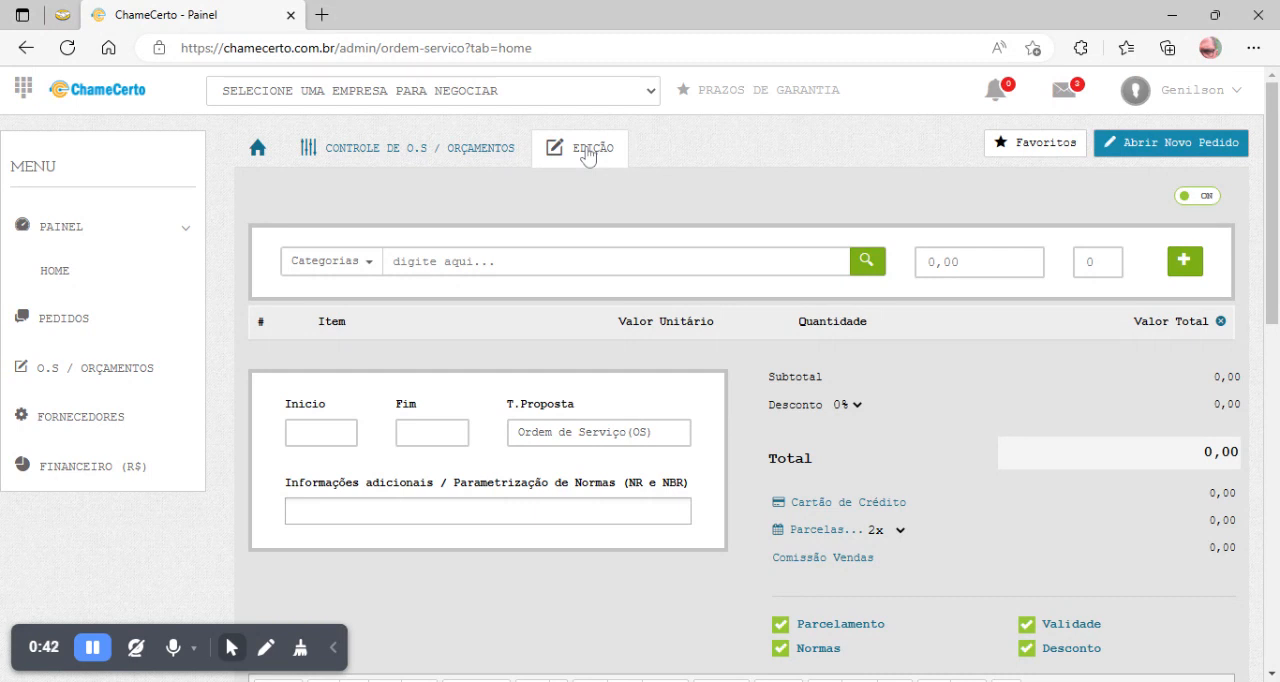
pyautogui.click(588, 152)
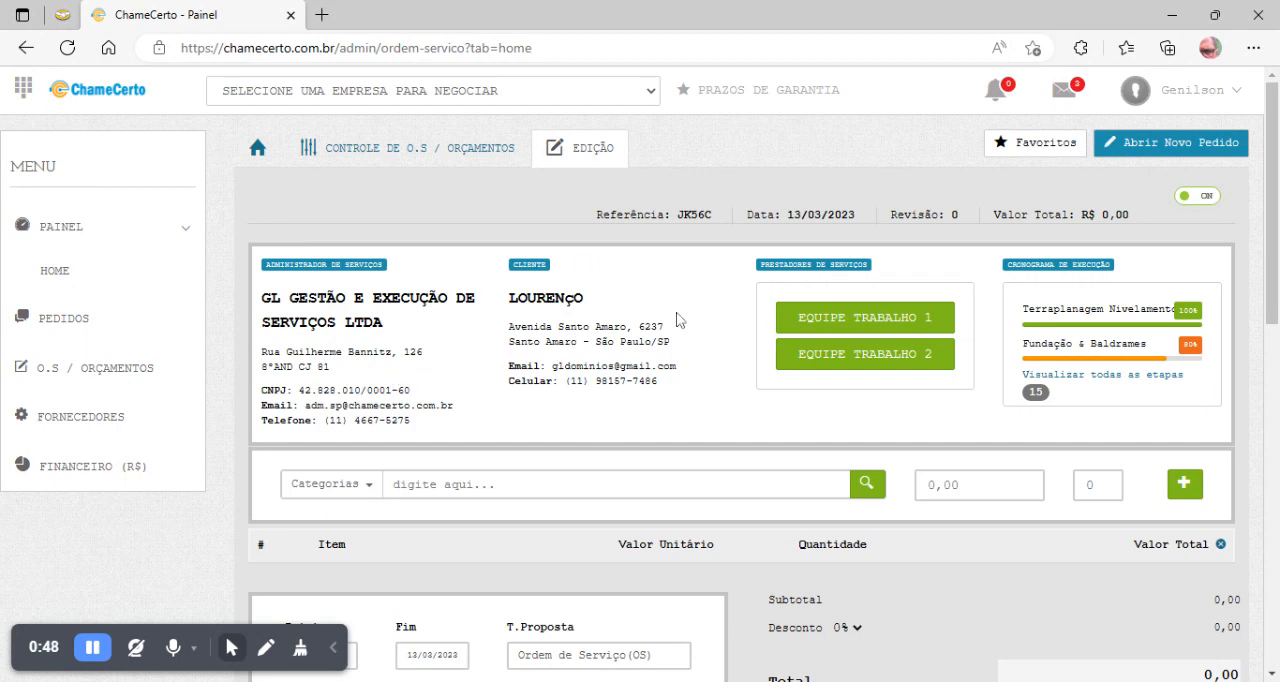
# - Filter the quote's item catalogue by the category Casa Pré-Fabricada
pyautogui.scroll(-1, 677, 319)
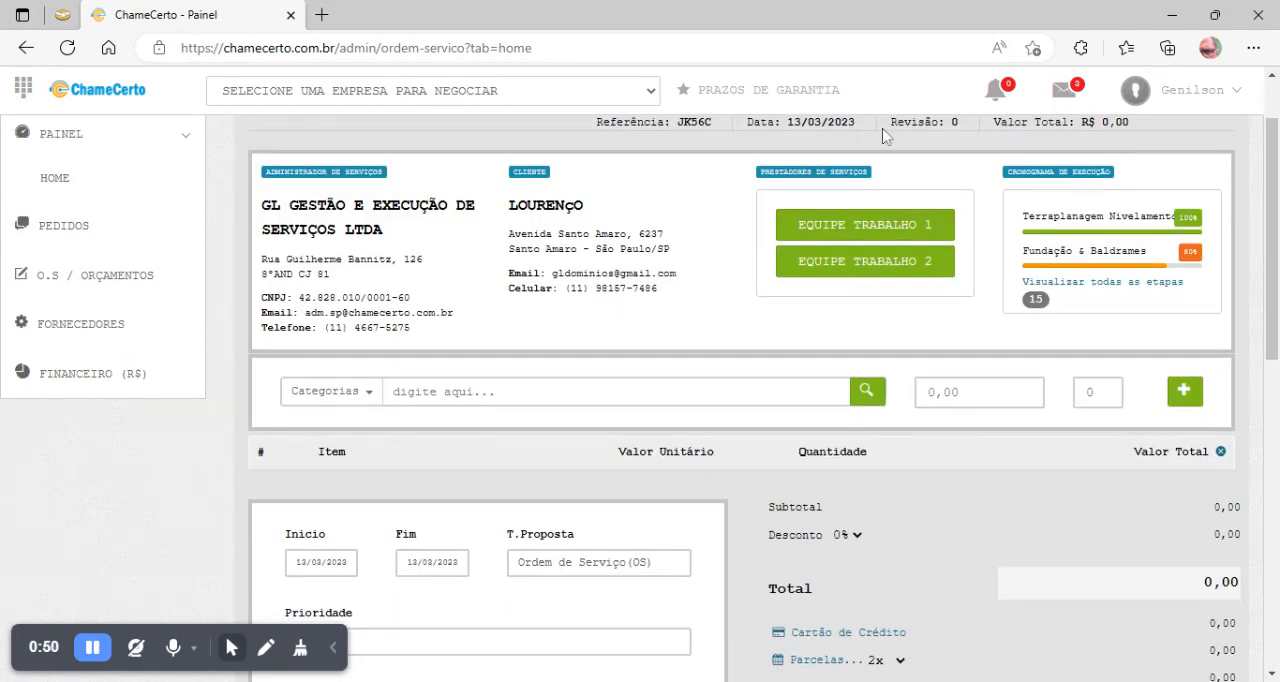
pyautogui.scroll(-1, 923, 484)
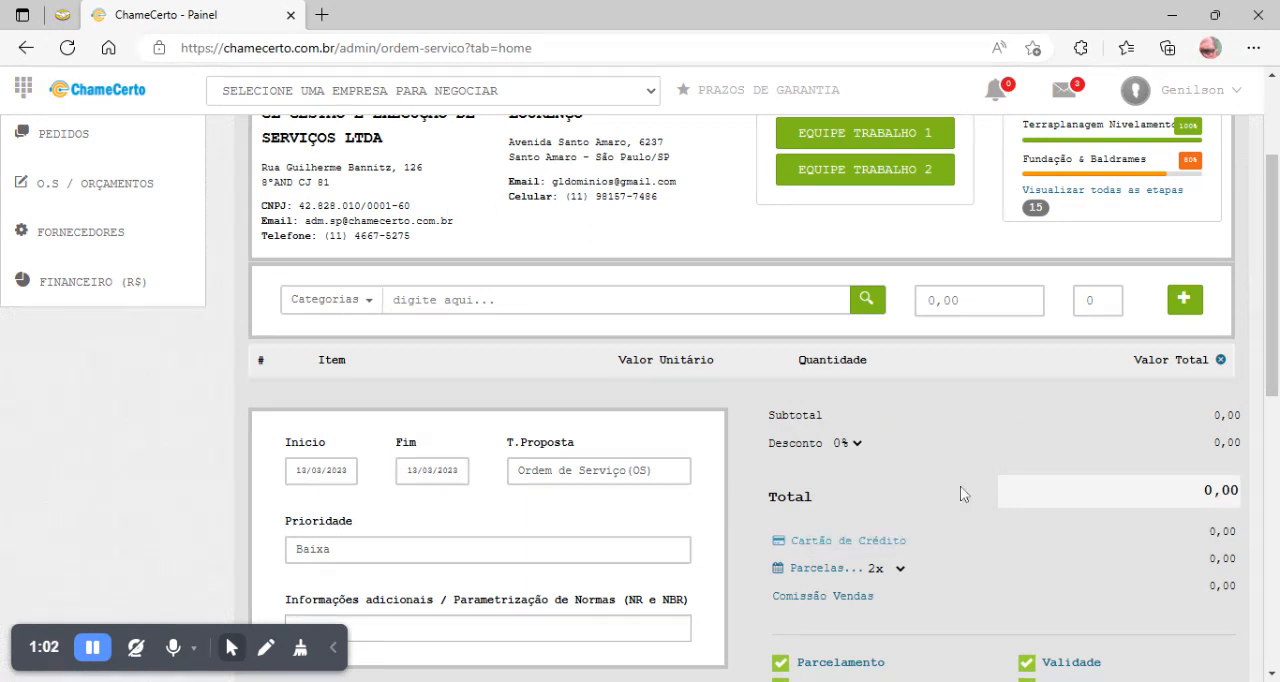
pyautogui.scroll(-1, 918, 446)
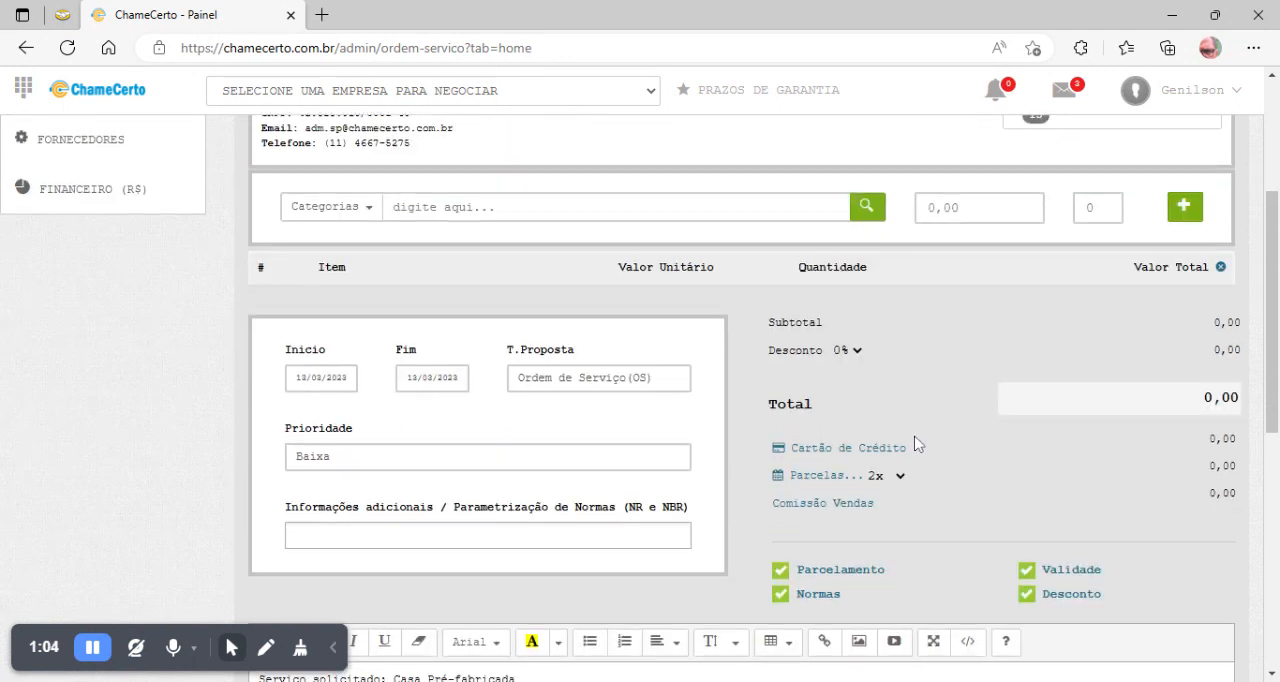
pyautogui.click(360, 214)
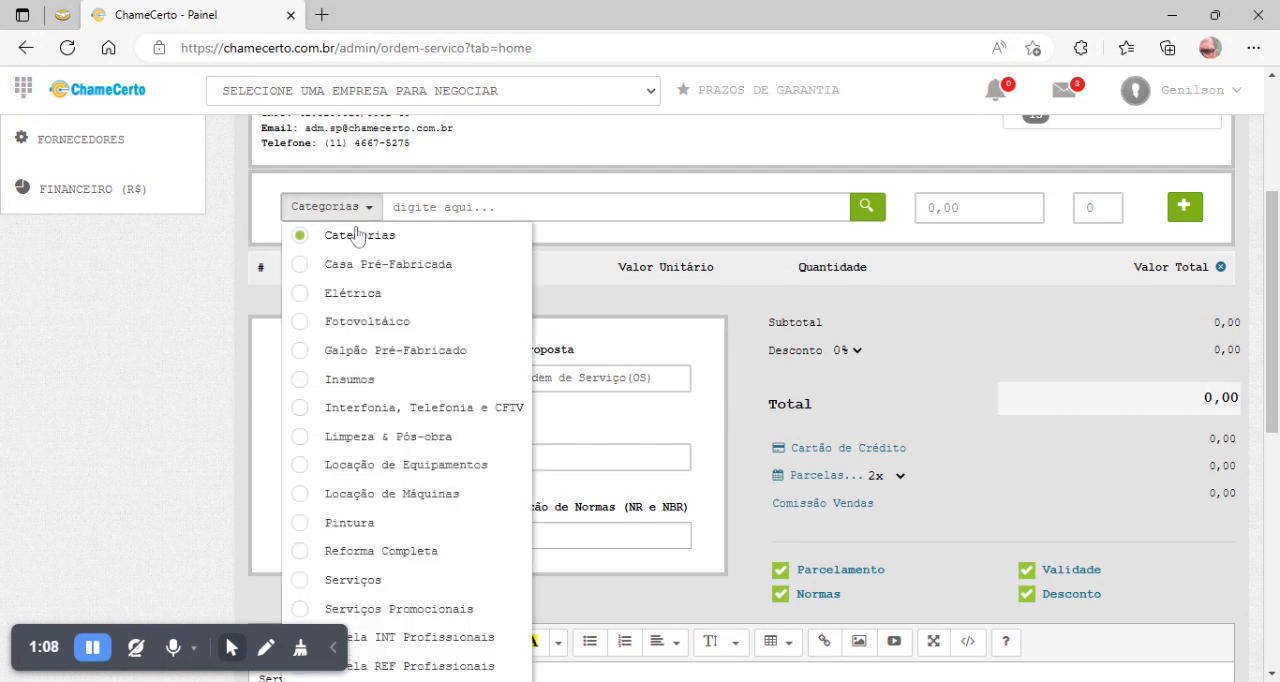
pyautogui.click(371, 266)
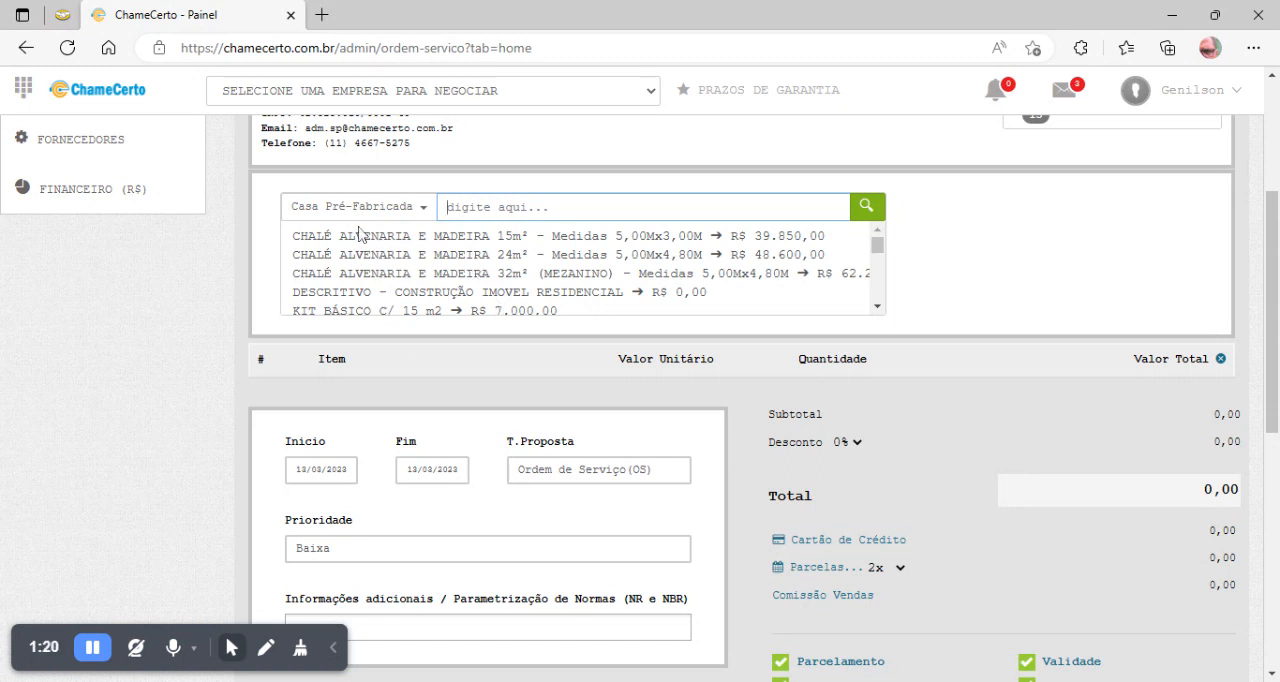
pyautogui.click(420, 208)
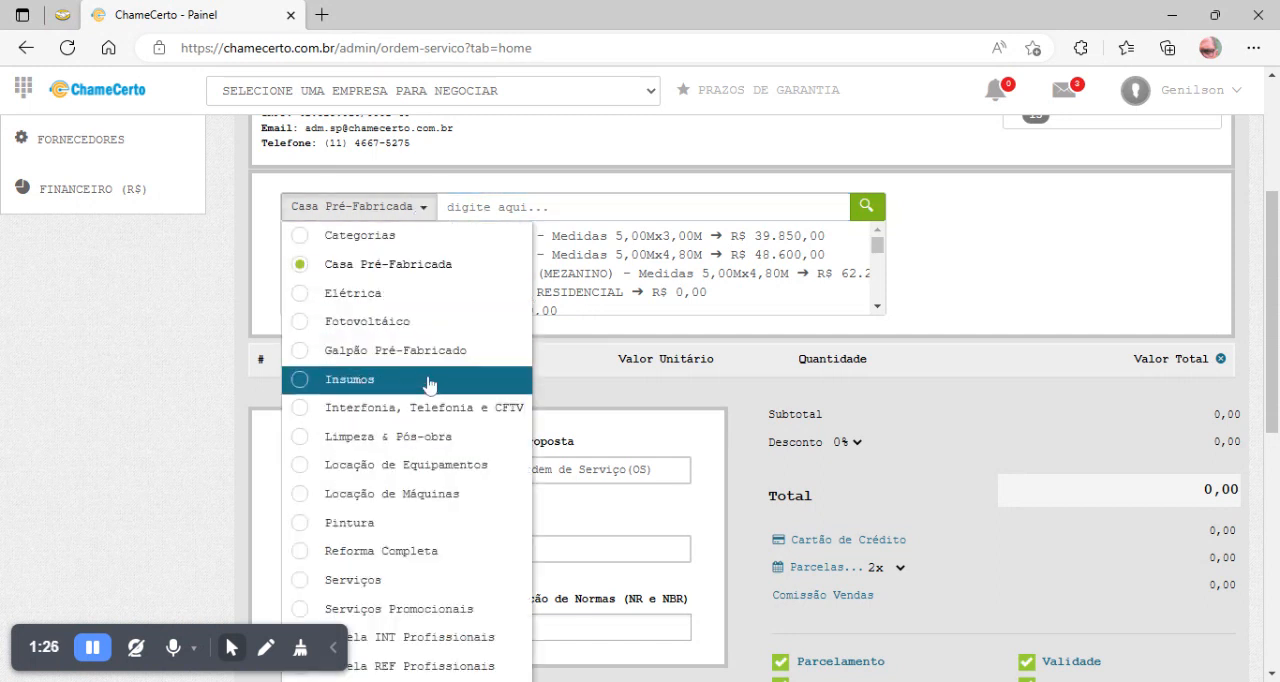
pyautogui.scroll(-4, 432, 384)
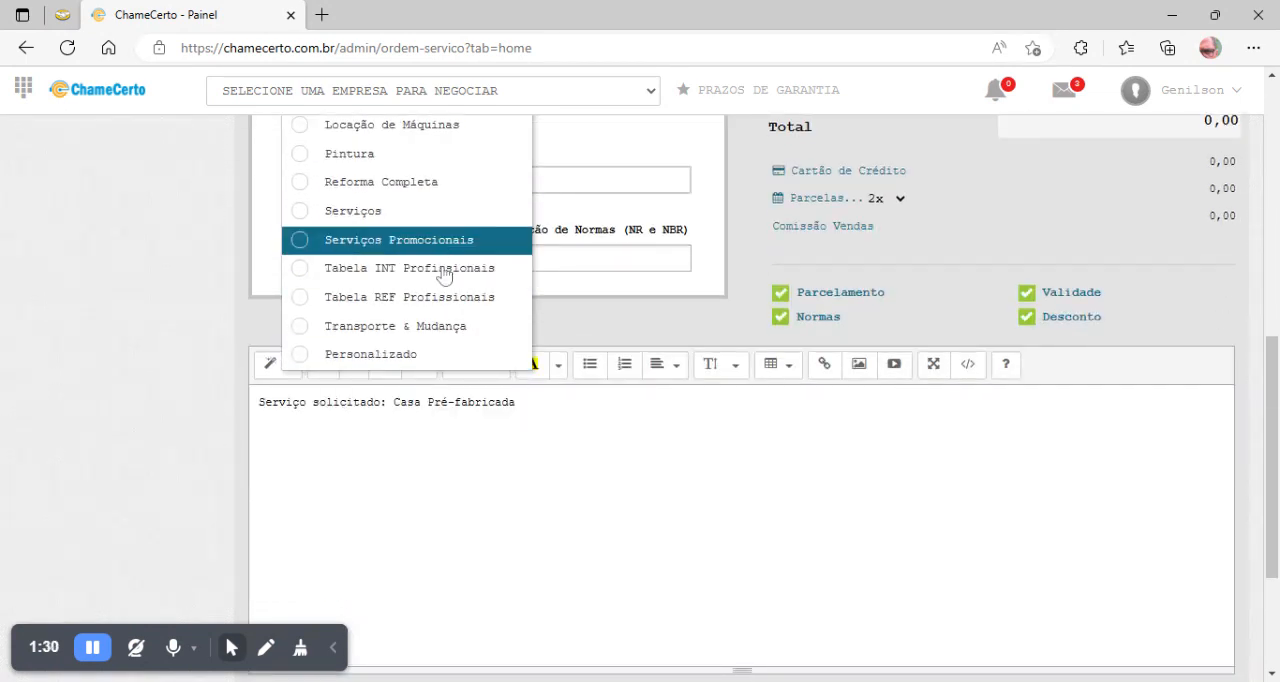
pyautogui.scroll(2, 445, 275)
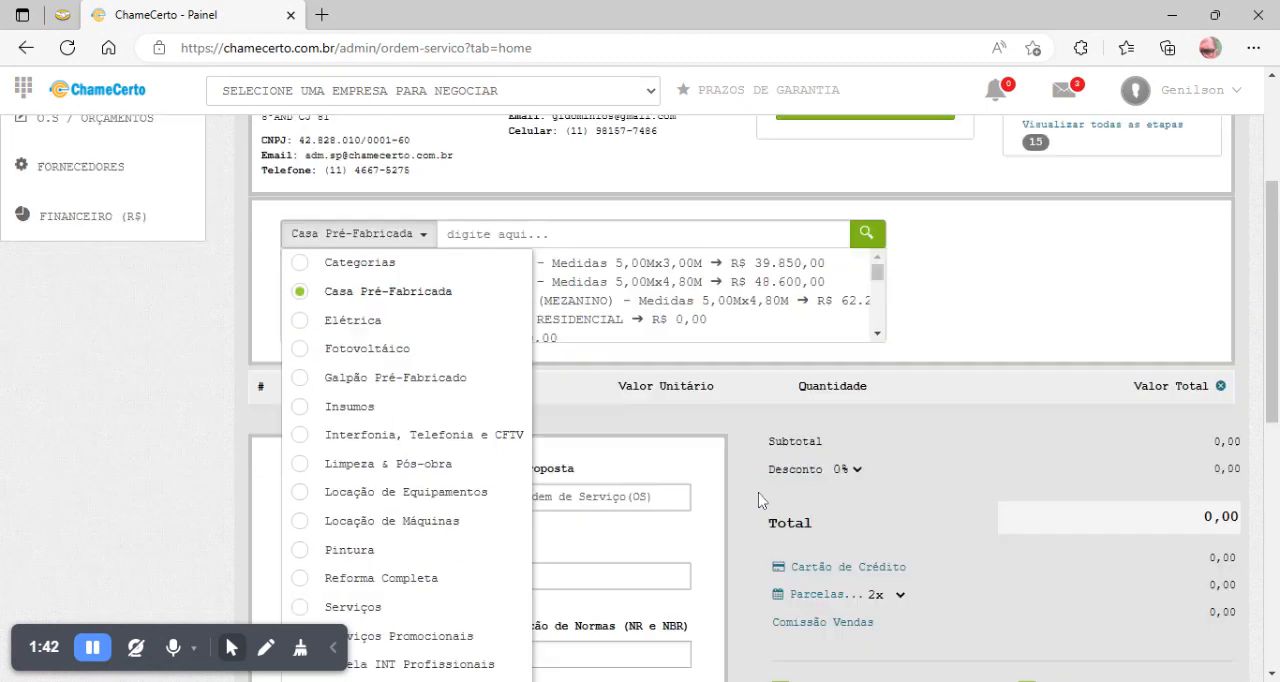
pyautogui.scroll(3, 758, 492)
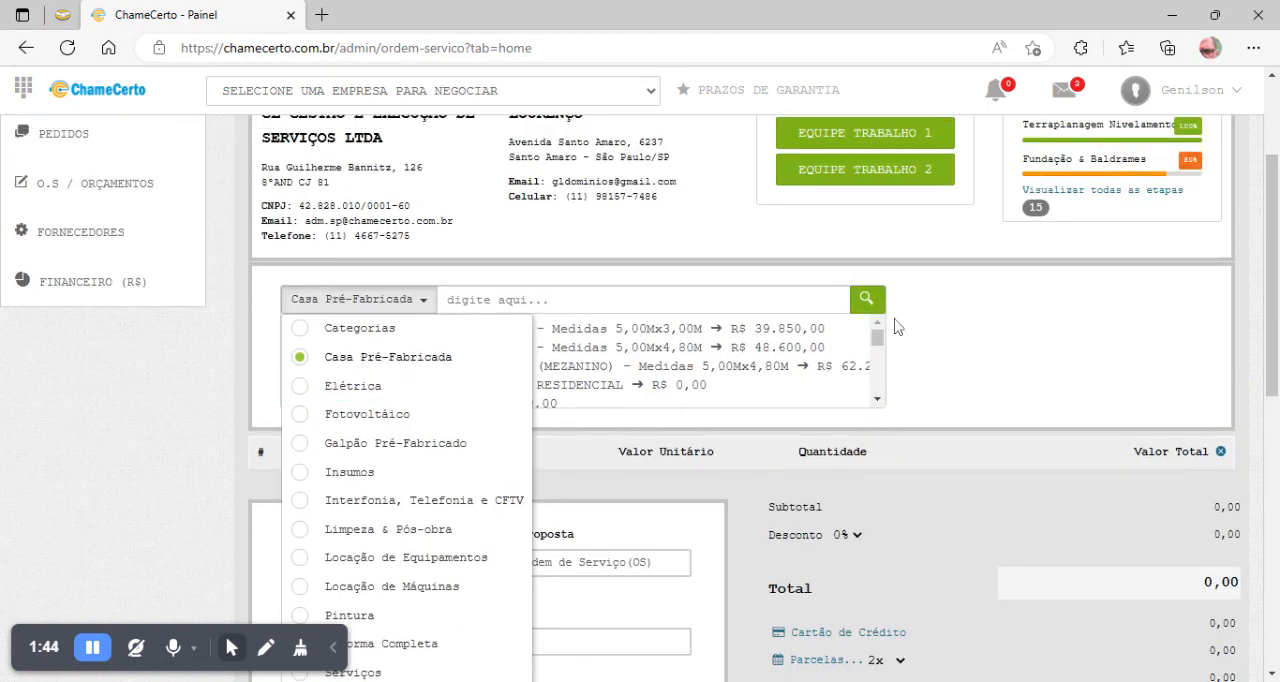
pyautogui.click(975, 320)
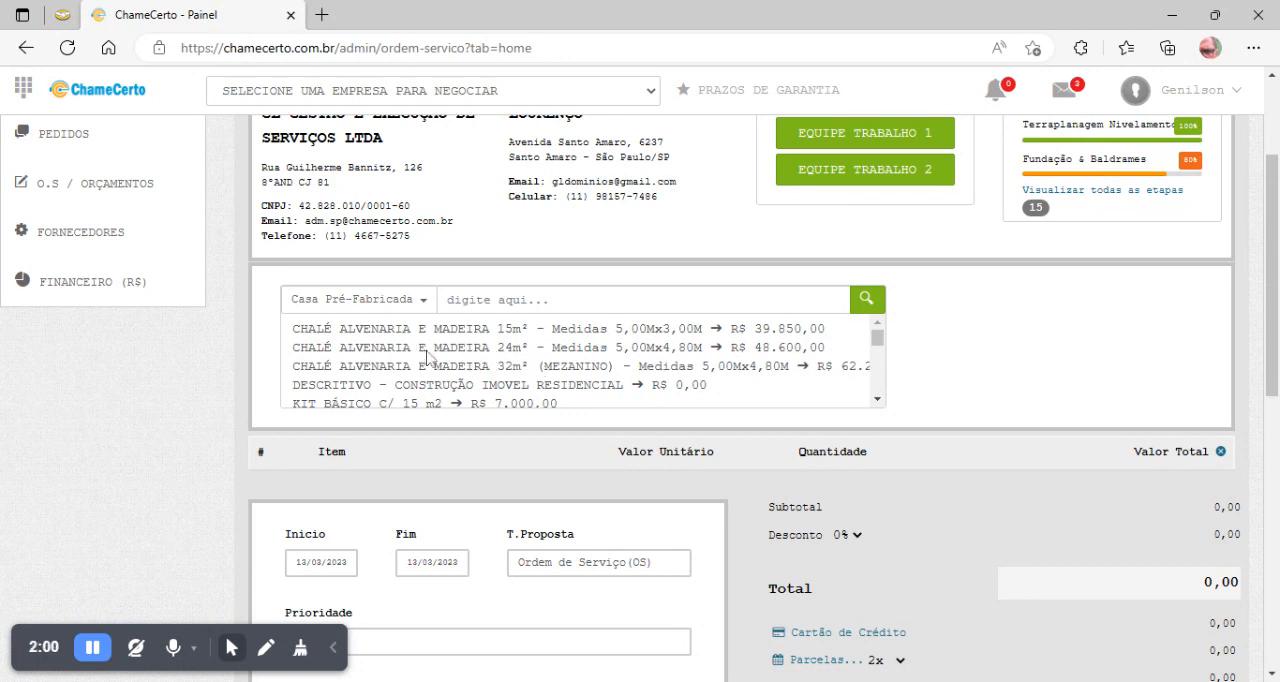
# - Load the catalogue item CHALÉ ALVENARIA E MADEIRA 24m² with measurements 5,00Mx4,80M into the quote
pyautogui.click(330, 348)
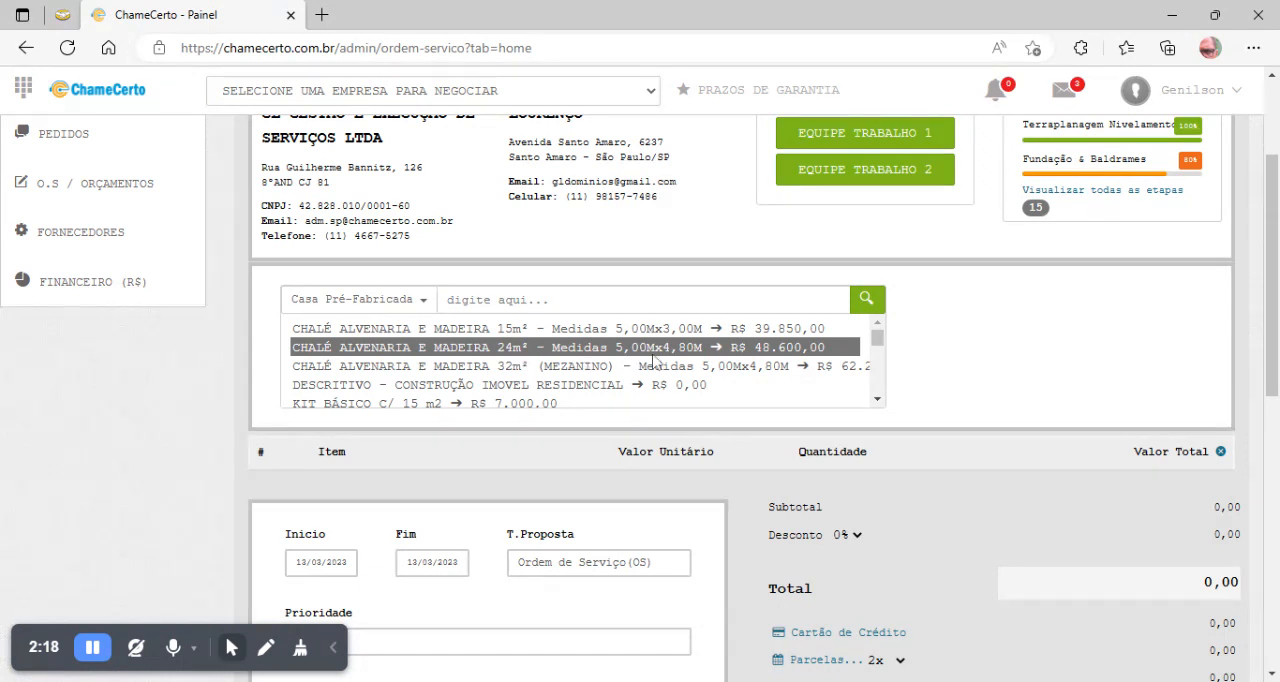
pyautogui.click(868, 302)
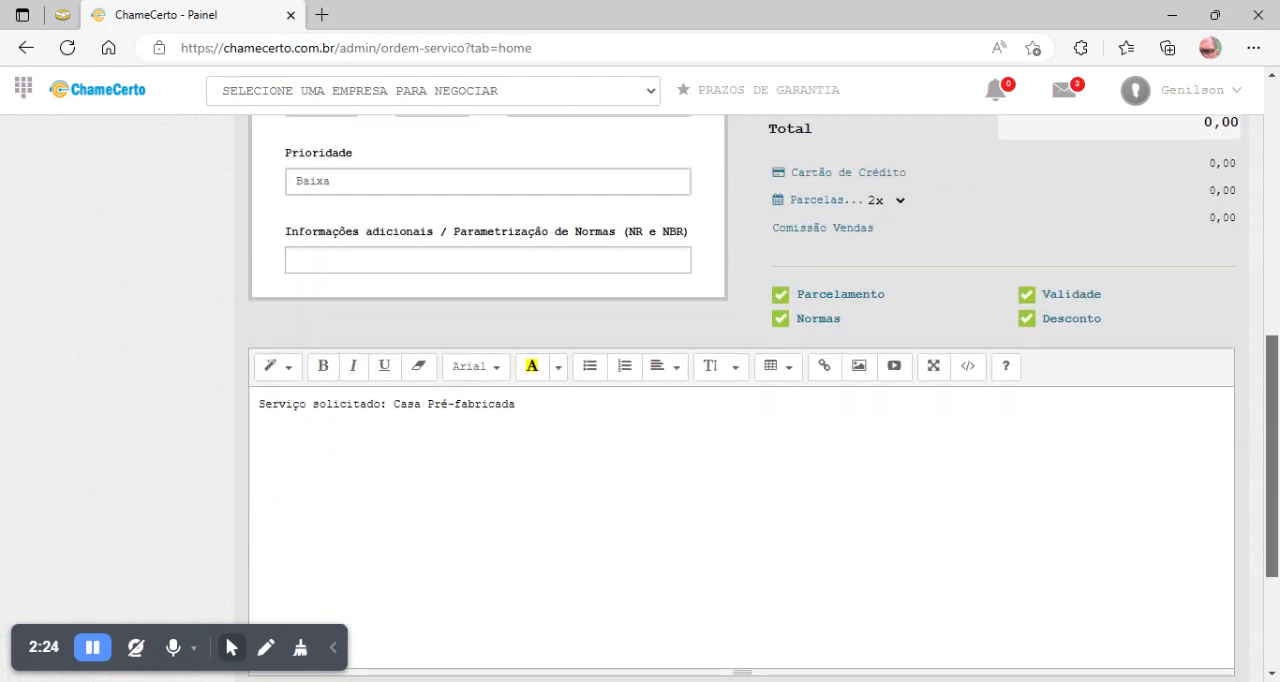
pyautogui.scroll(3, 1277, 265)
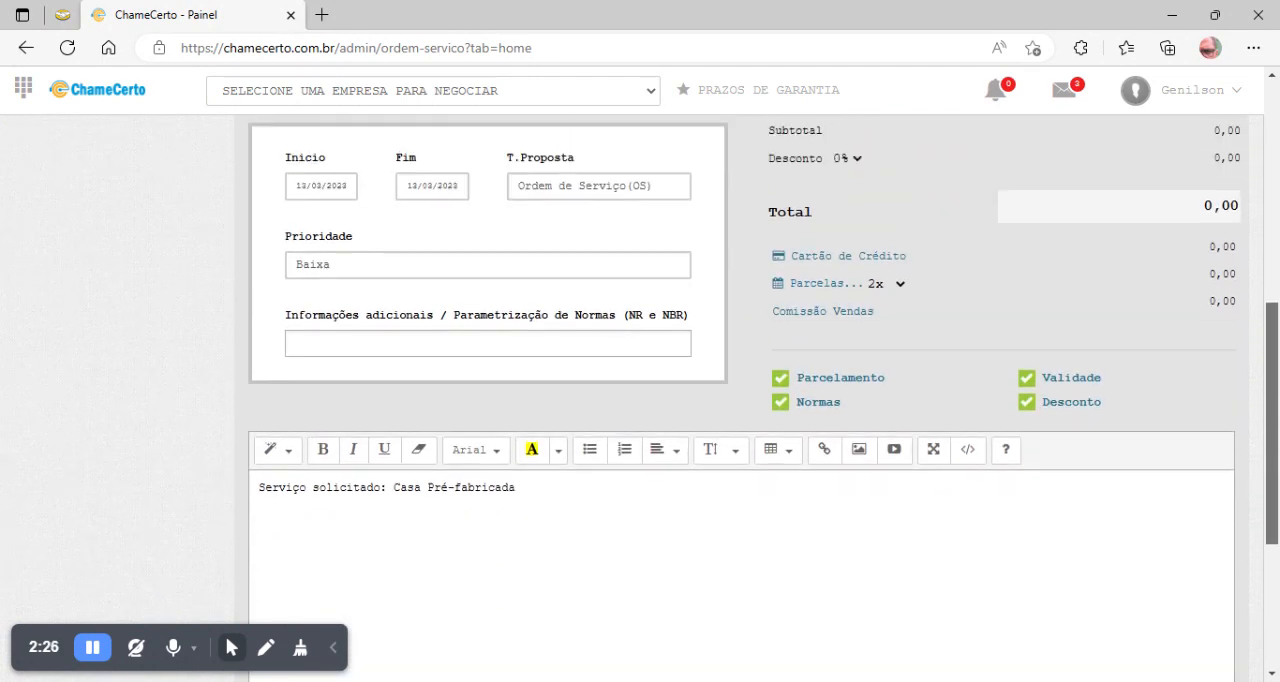
pyautogui.scroll(2, 1277, 265)
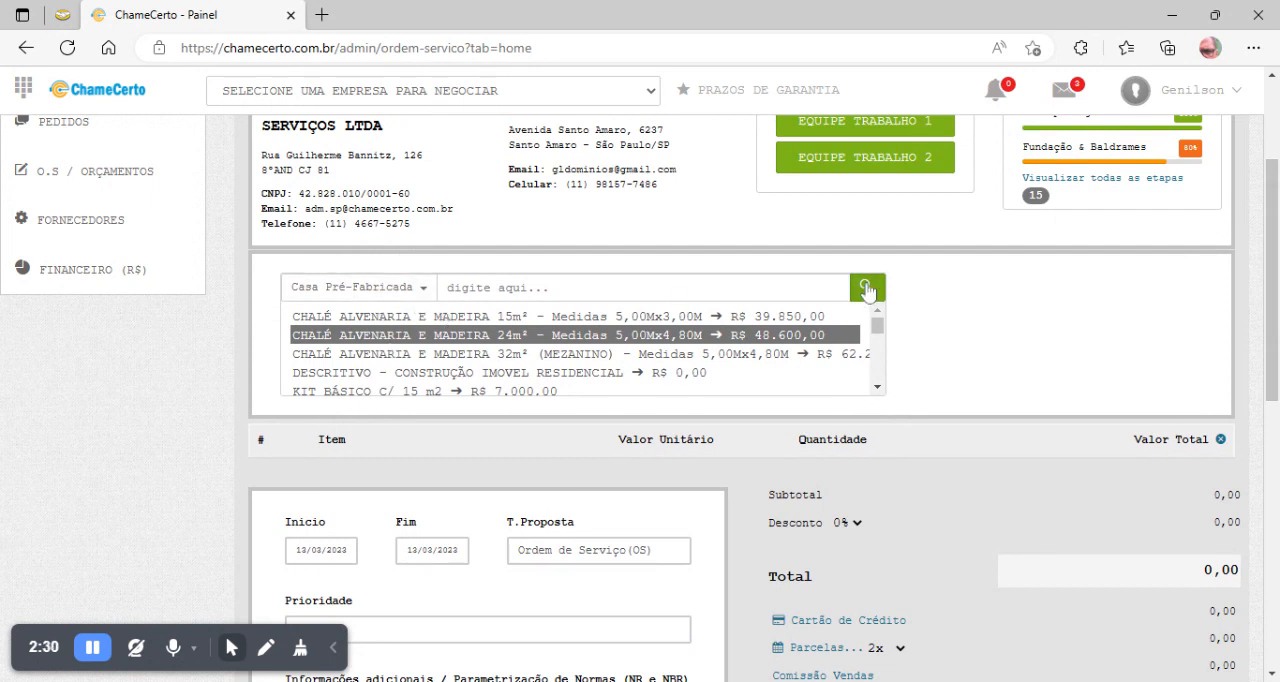
pyautogui.click(866, 290)
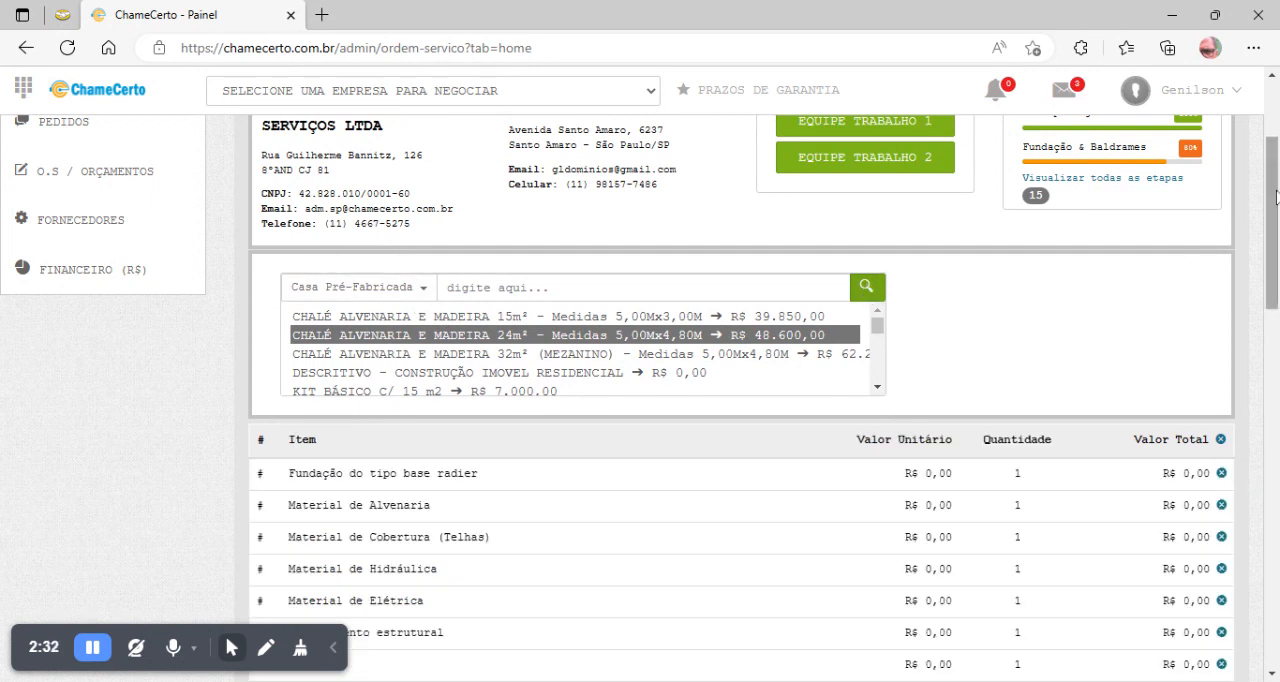
# - Examine the chalet's itemised materials and the quote's subtotal, total, card, instalment and commission values
pyautogui.scroll(-1, 1277, 280)
pyautogui.scroll(-4, 1277, 280)
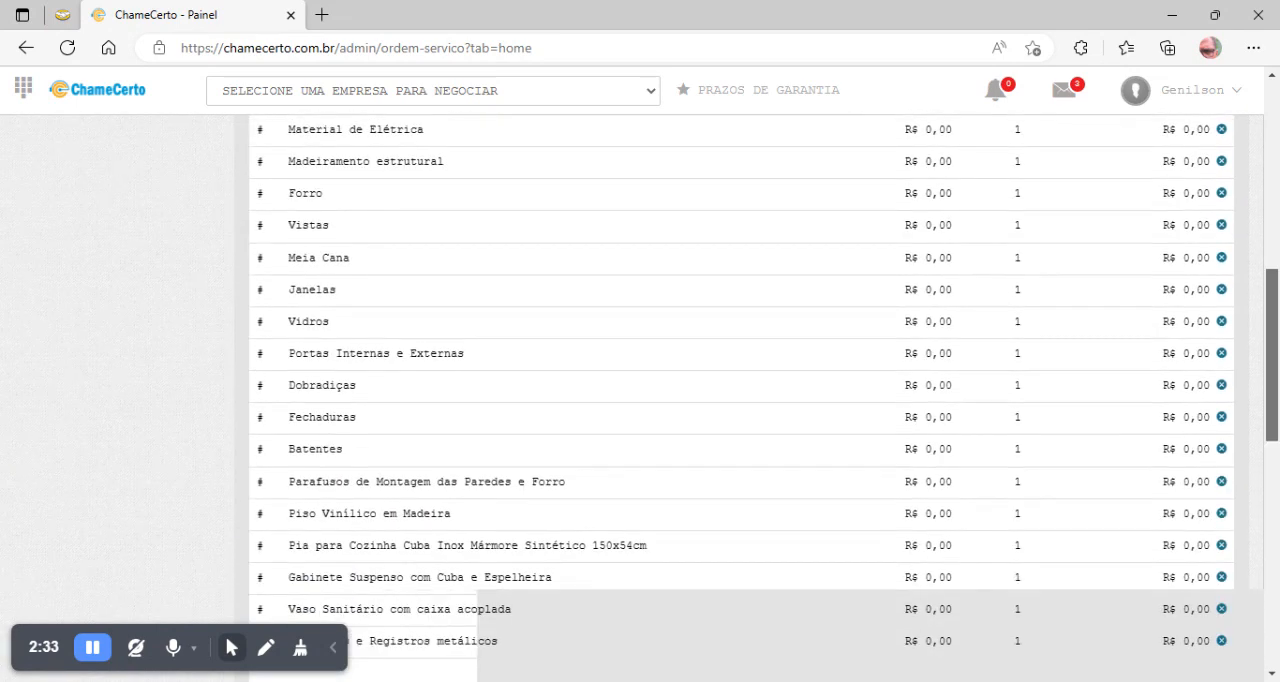
pyautogui.scroll(-3, 1276, 383)
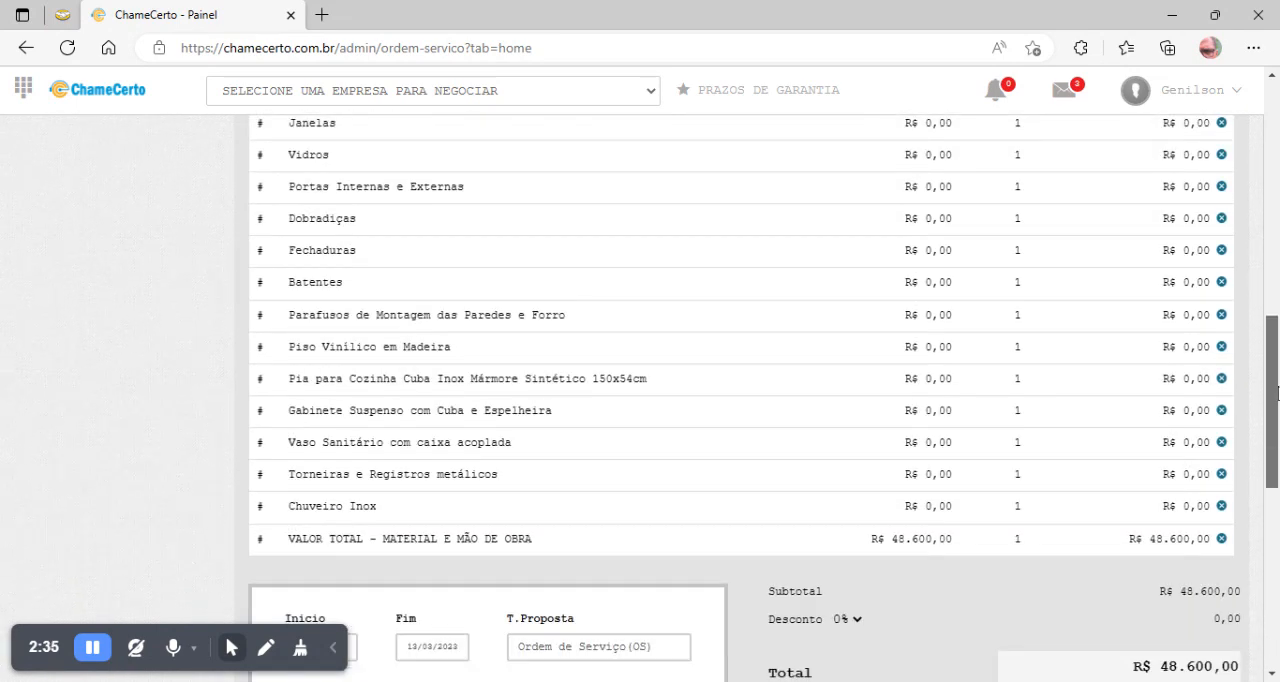
pyautogui.scroll(4, 1276, 383)
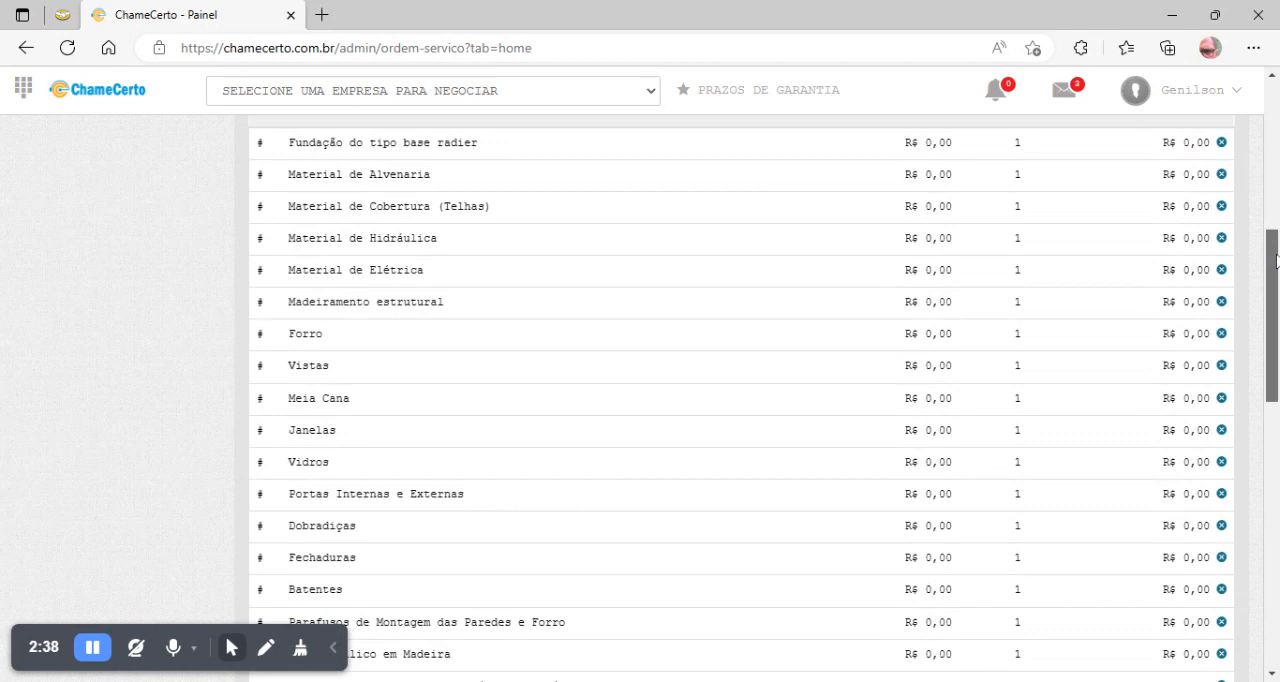
pyautogui.scroll(-4, 1276, 360)
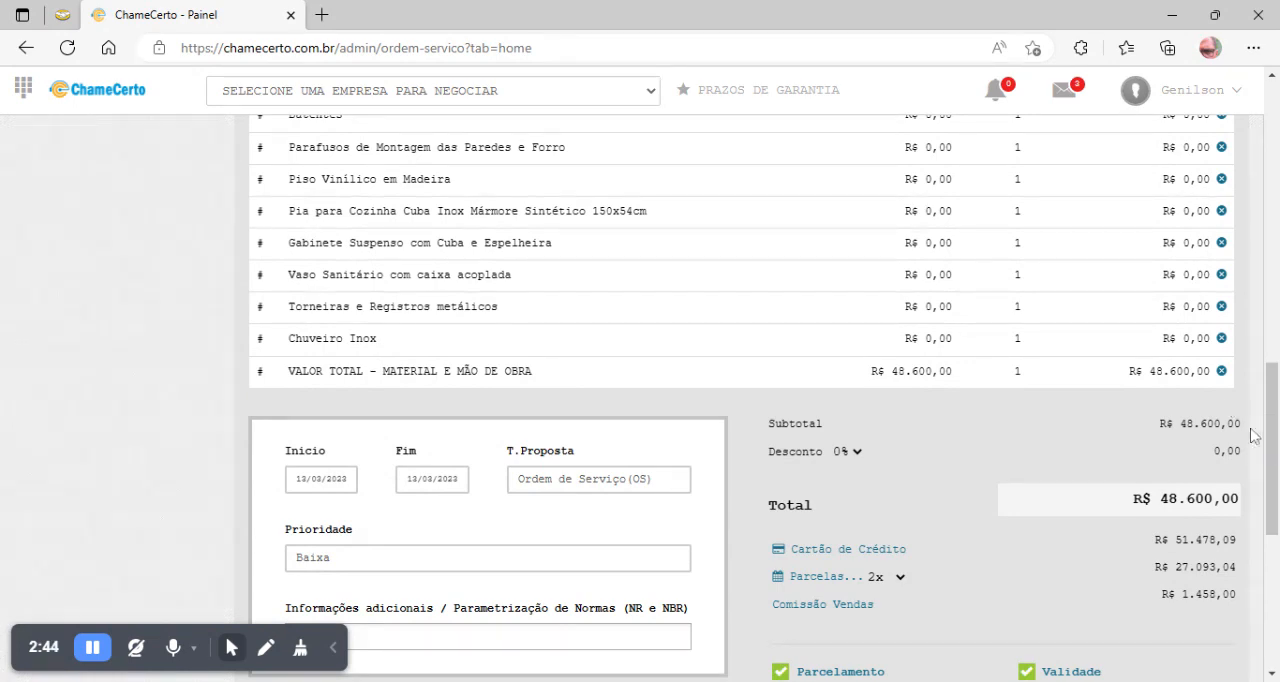
pyautogui.scroll(1, 1276, 430)
pyautogui.moveTo(1278, 431); pyautogui.dragTo(1278, 293)
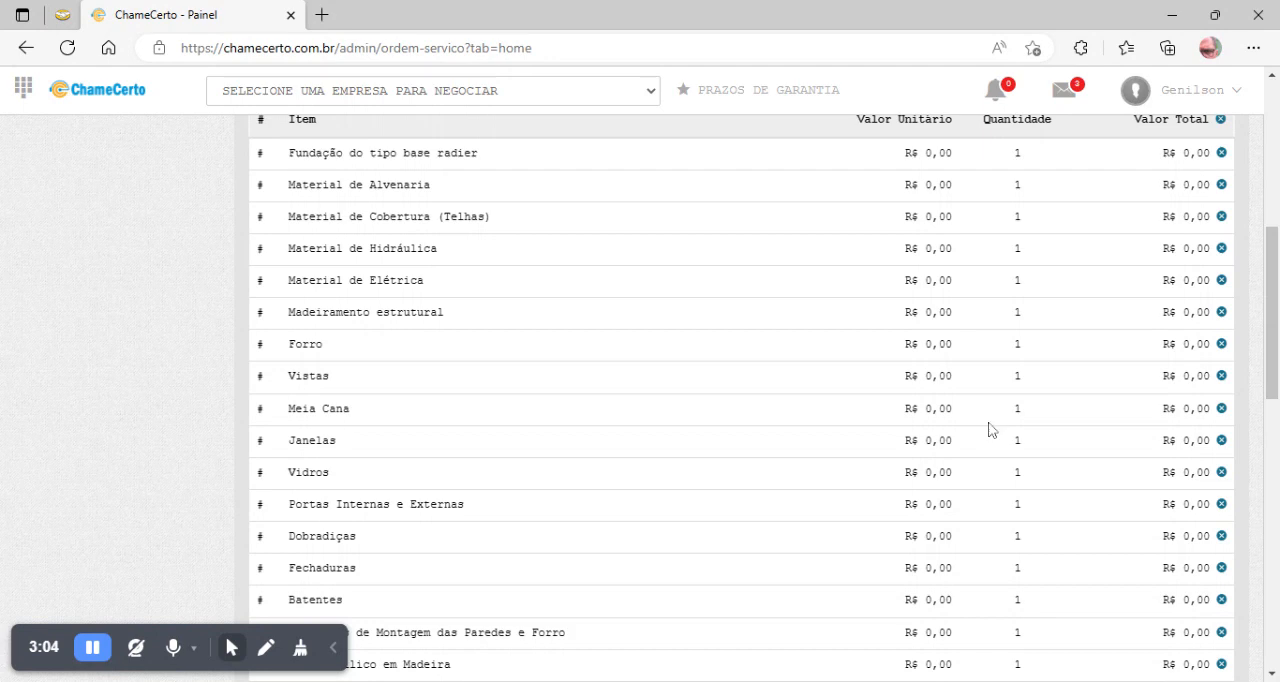
pyautogui.scroll(-5, 1276, 310)
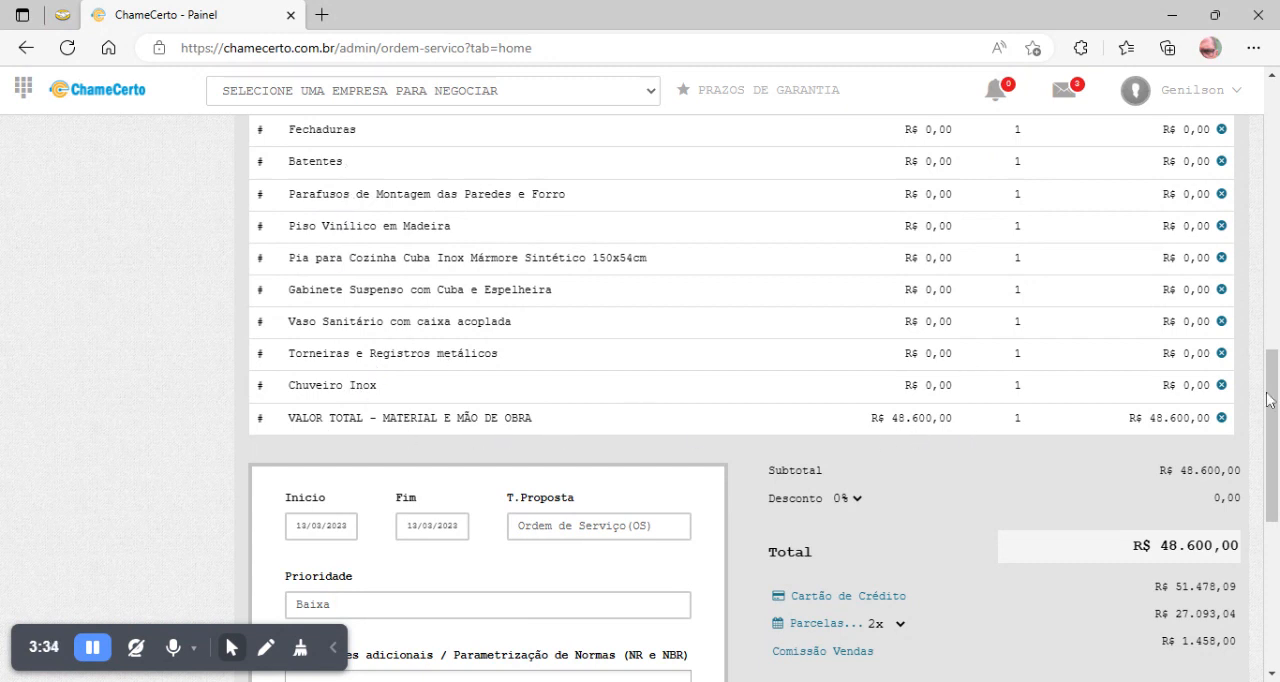
pyautogui.scroll(3, 1276, 430)
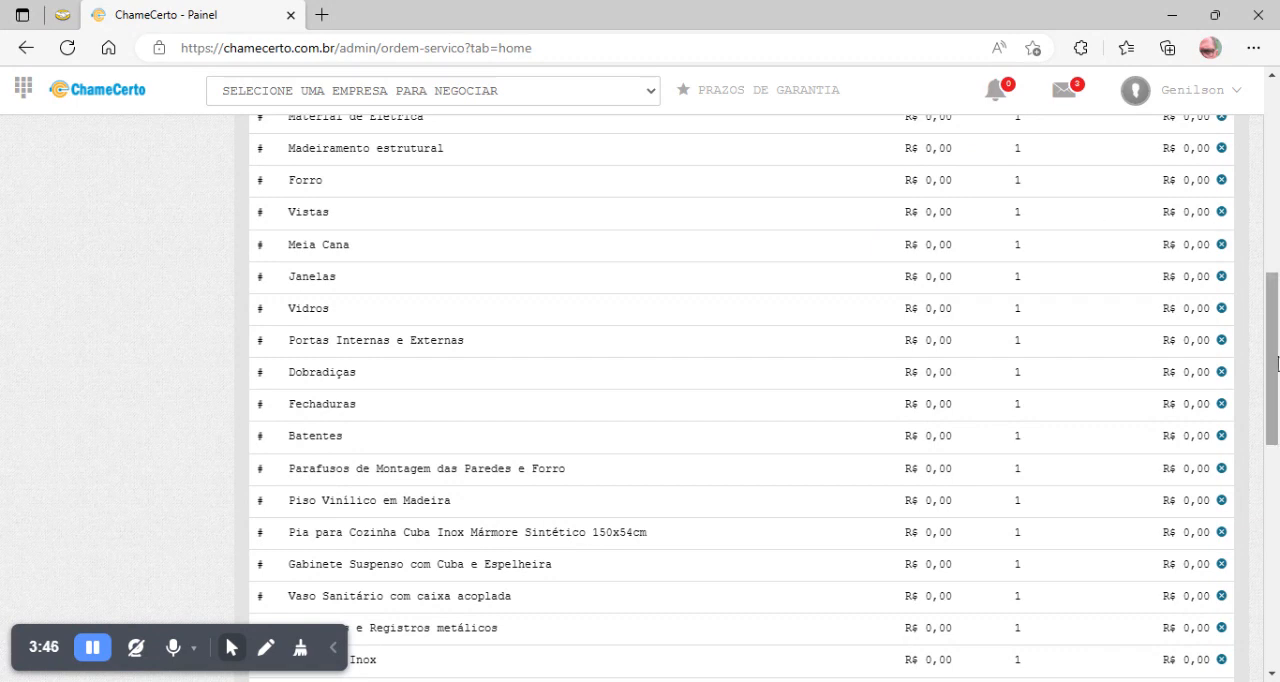
pyautogui.scroll(-3, 1272, 360)
pyautogui.scroll(-3, 740, 400)
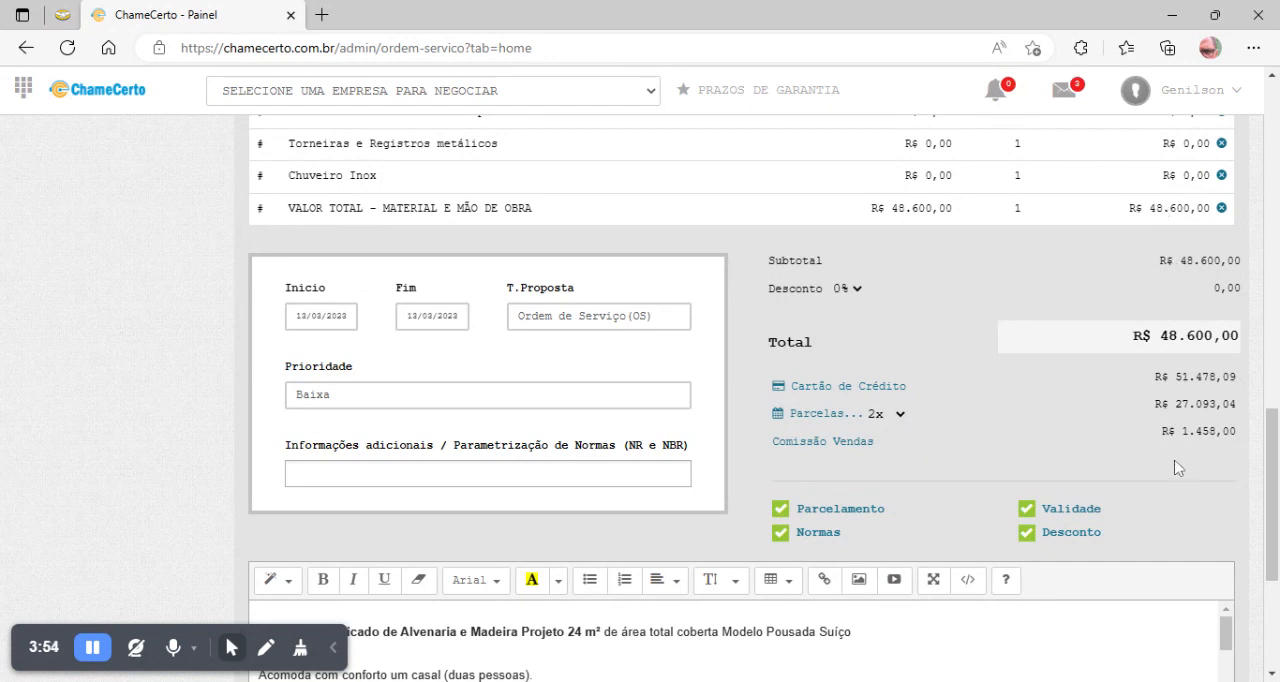
# - Set the quote's proposal type to Residência / Escritório
pyautogui.moveTo(1275, 458); pyautogui.dragTo(1275, 475)
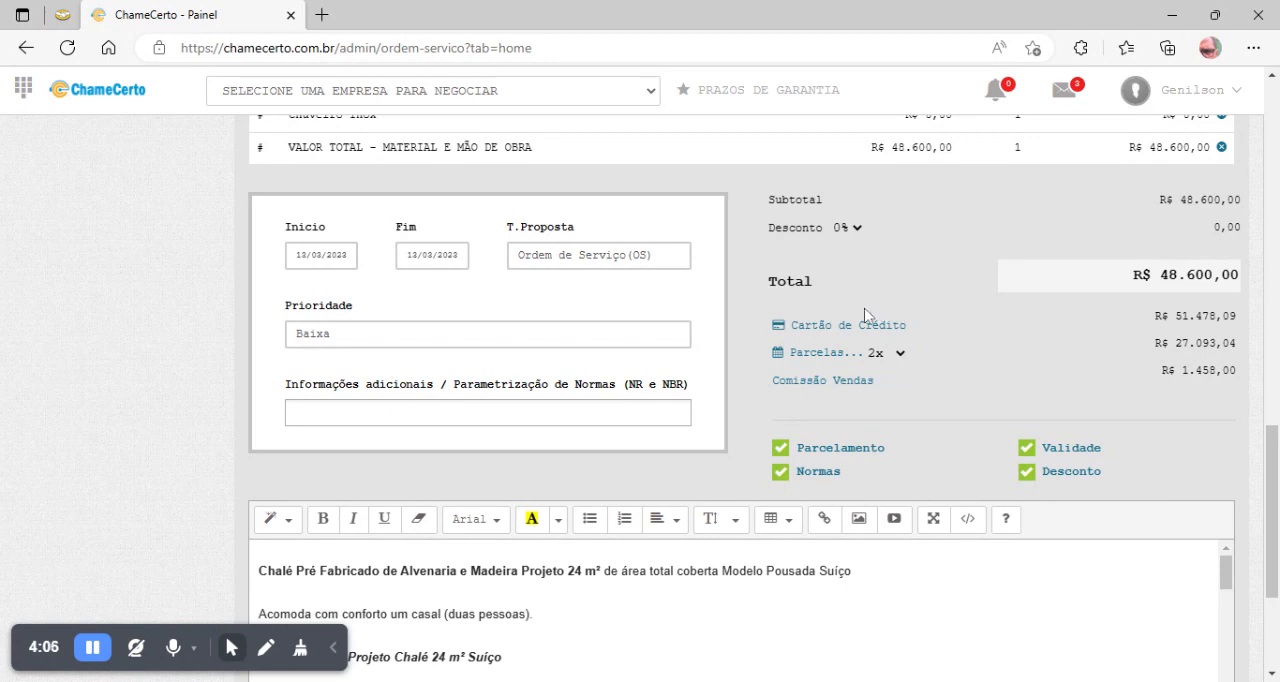
pyautogui.moveTo(1277, 471)
pyautogui.mouseDown()
pyautogui.moveTo(1277, 525)
pyautogui.moveTo(1277, 239)
pyautogui.moveTo(1277, 493)
pyautogui.mouseUp()
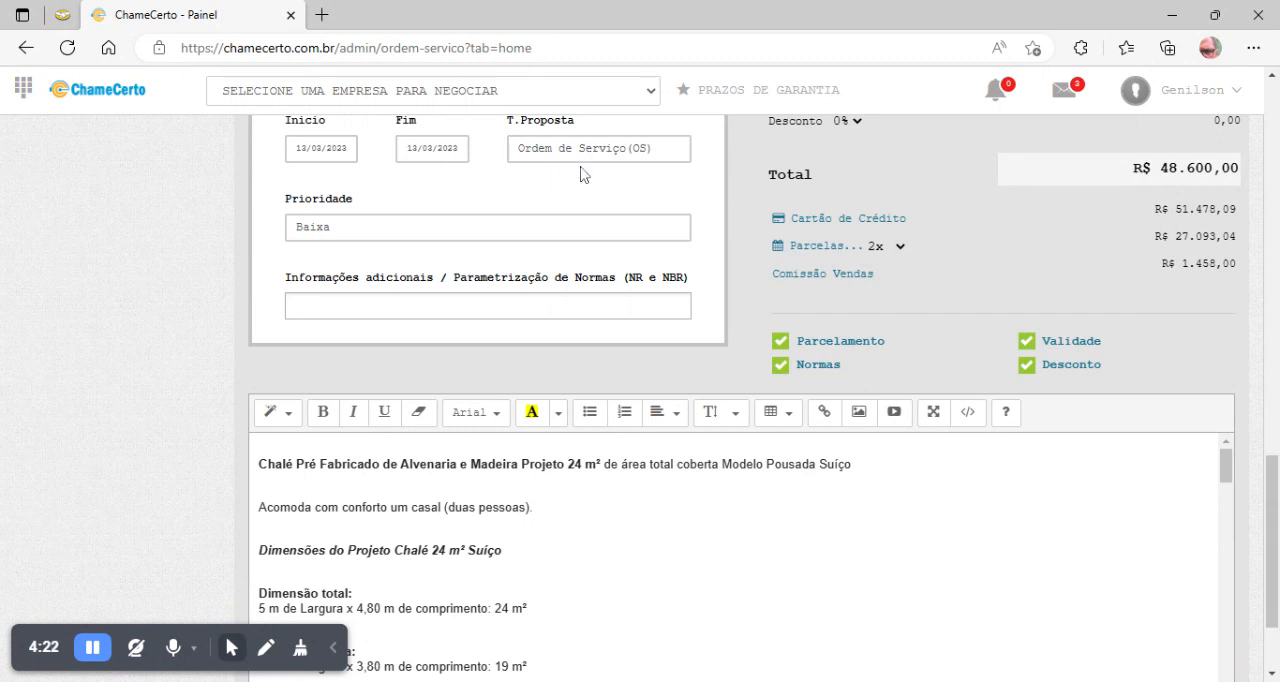
pyautogui.click(576, 193)
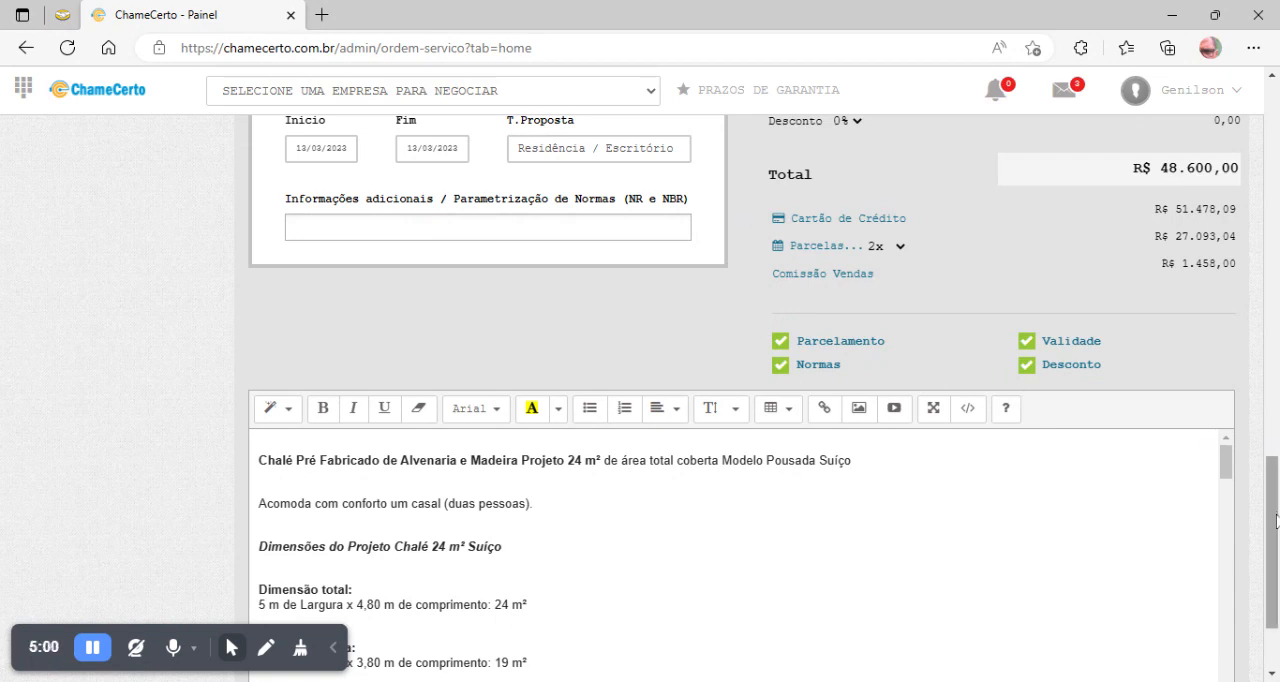
# - Review the completed quote, covering the chalet's item list, the proposal details and the project description text
pyautogui.scroll(-1, 1276, 514)
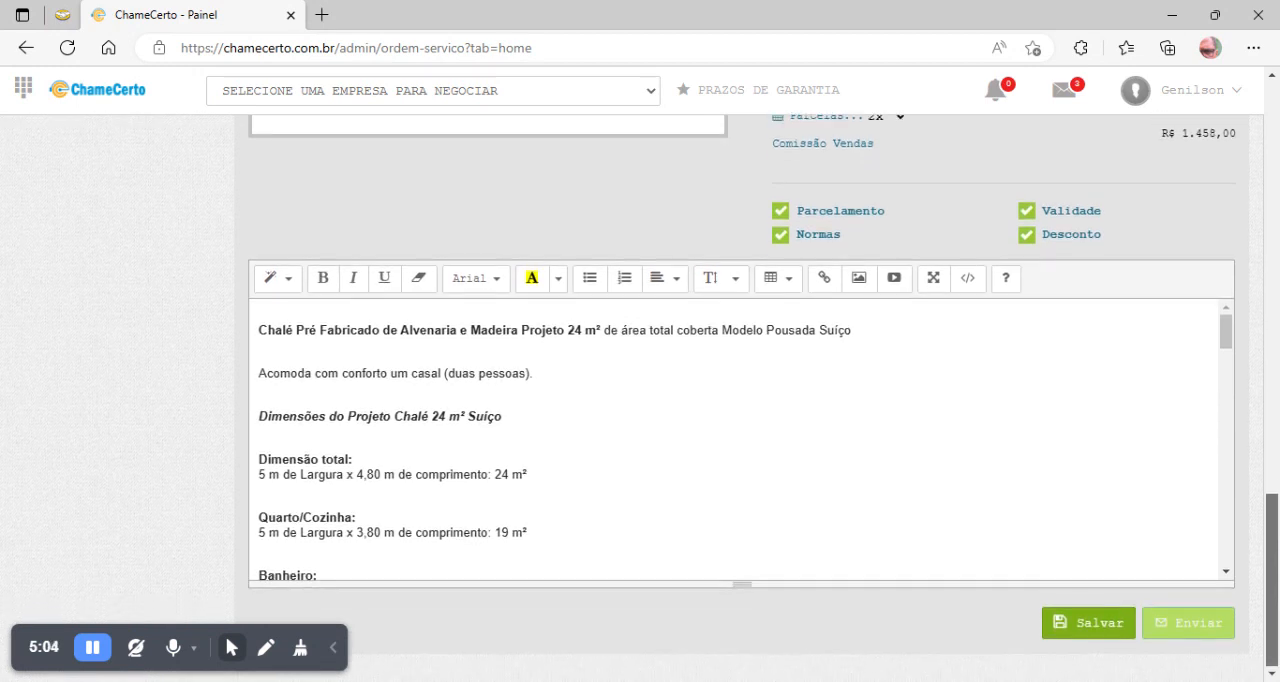
pyautogui.scroll(1, 1243, 500)
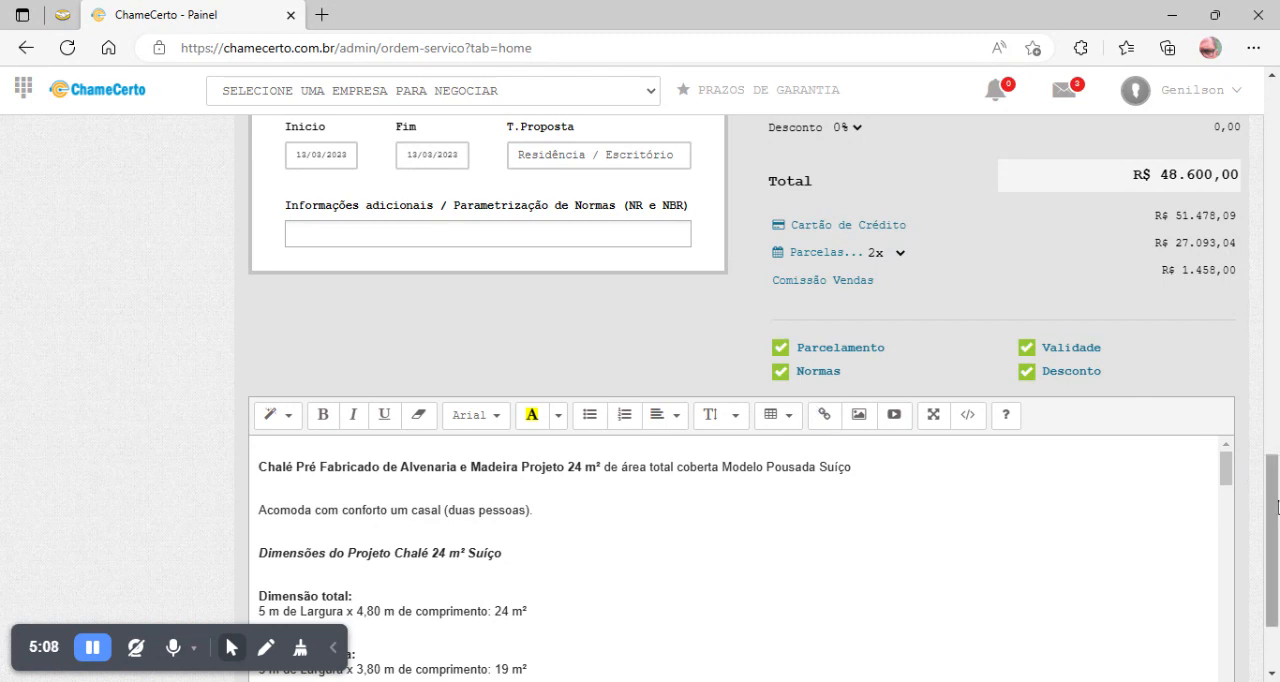
pyautogui.scroll(-1, 1277, 505)
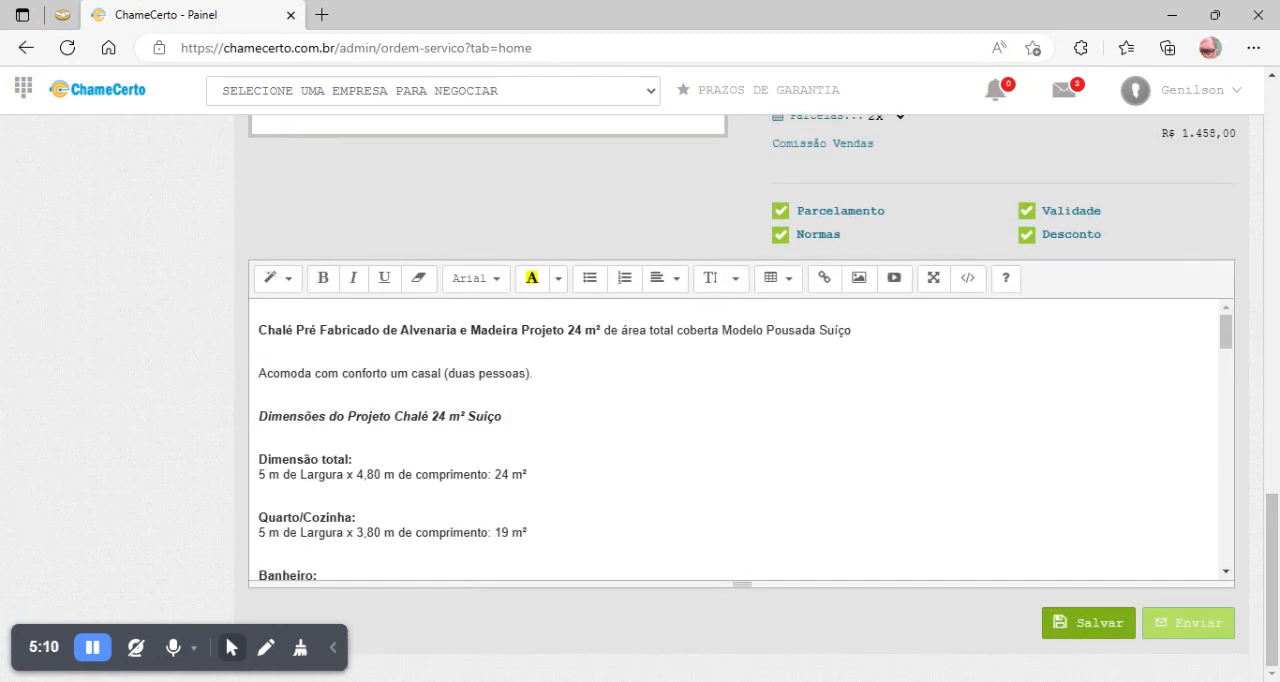
pyautogui.moveTo(1228, 336)
pyautogui.mouseDown()
pyautogui.moveTo(1243, 554)
pyautogui.moveTo(1237, 329)
pyautogui.mouseUp()
pyautogui.moveTo(1274, 560); pyautogui.dragTo(1273, 207)
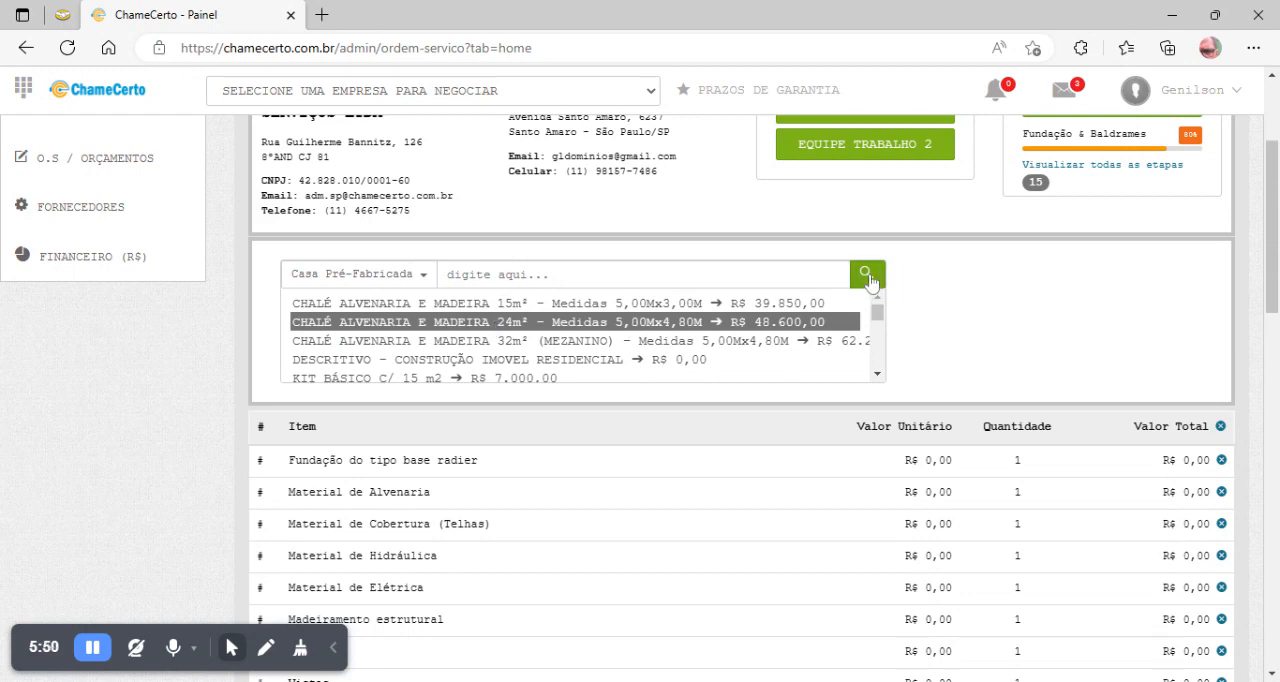
pyautogui.moveTo(1273, 262); pyautogui.dragTo(1276, 554)
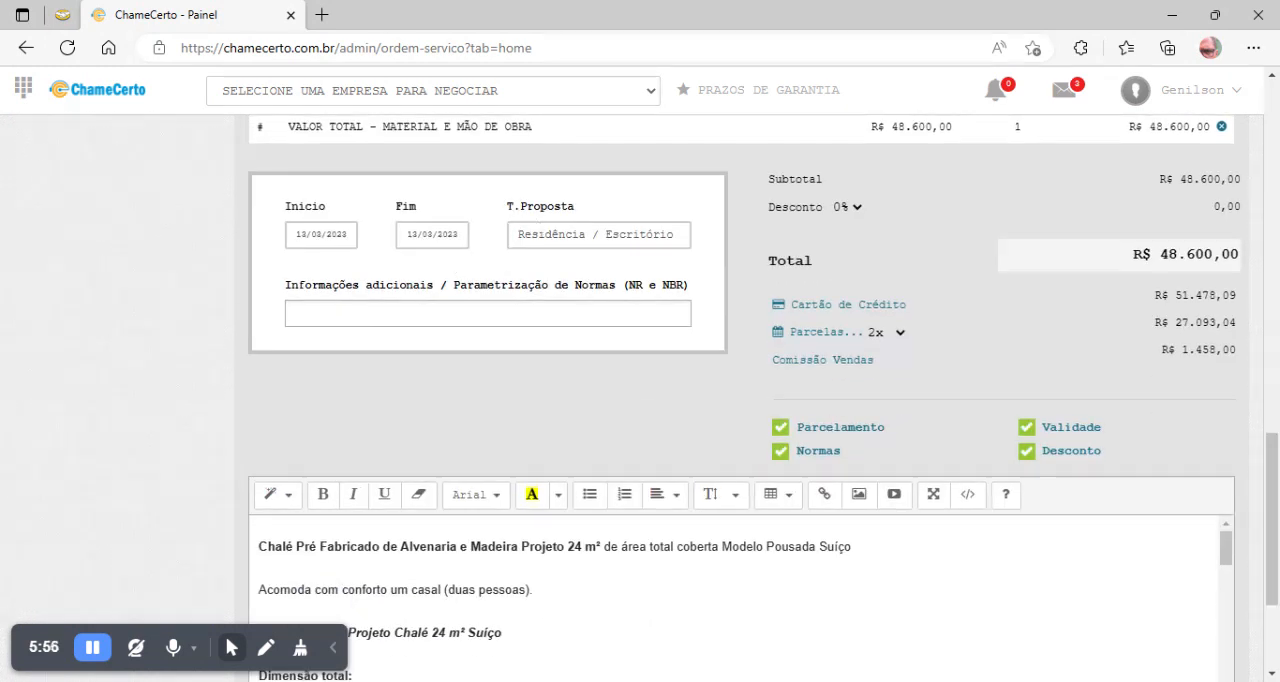
pyautogui.moveTo(1275, 476); pyautogui.dragTo(1275, 538)
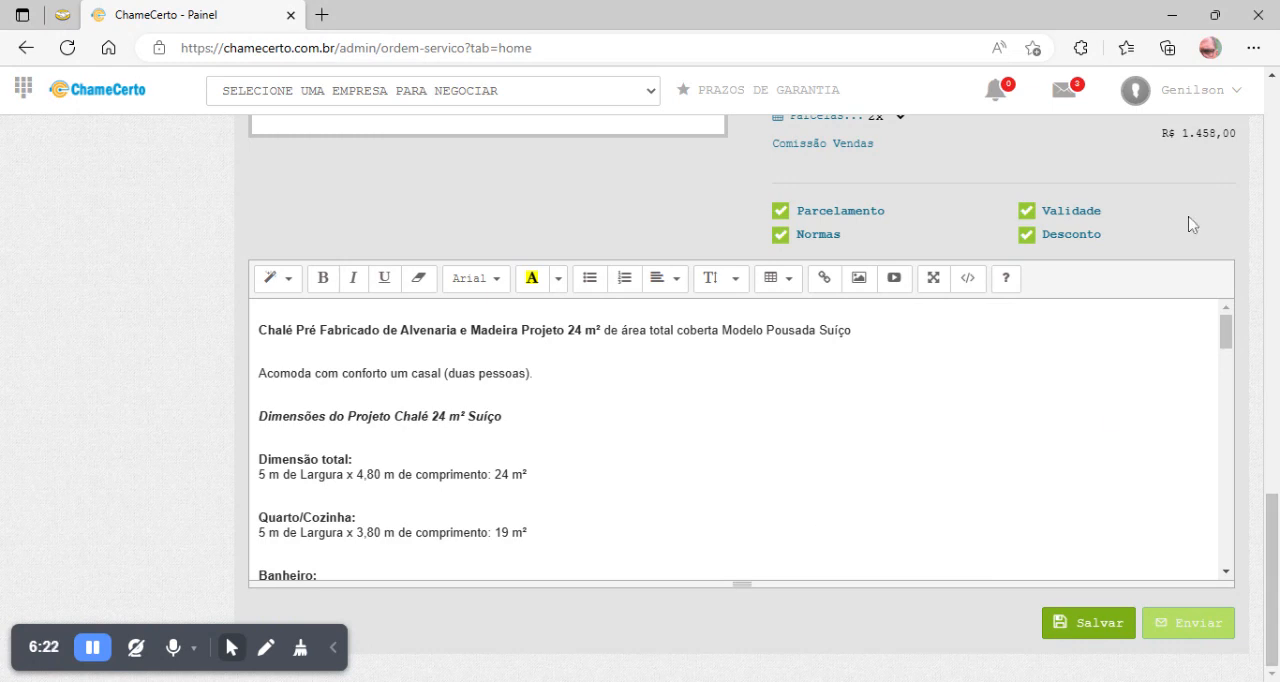
# - Remove all of the 24 m² chalet's items from the quote's item list at once
pyautogui.moveTo(1273, 575); pyautogui.dragTo(1276, 190)
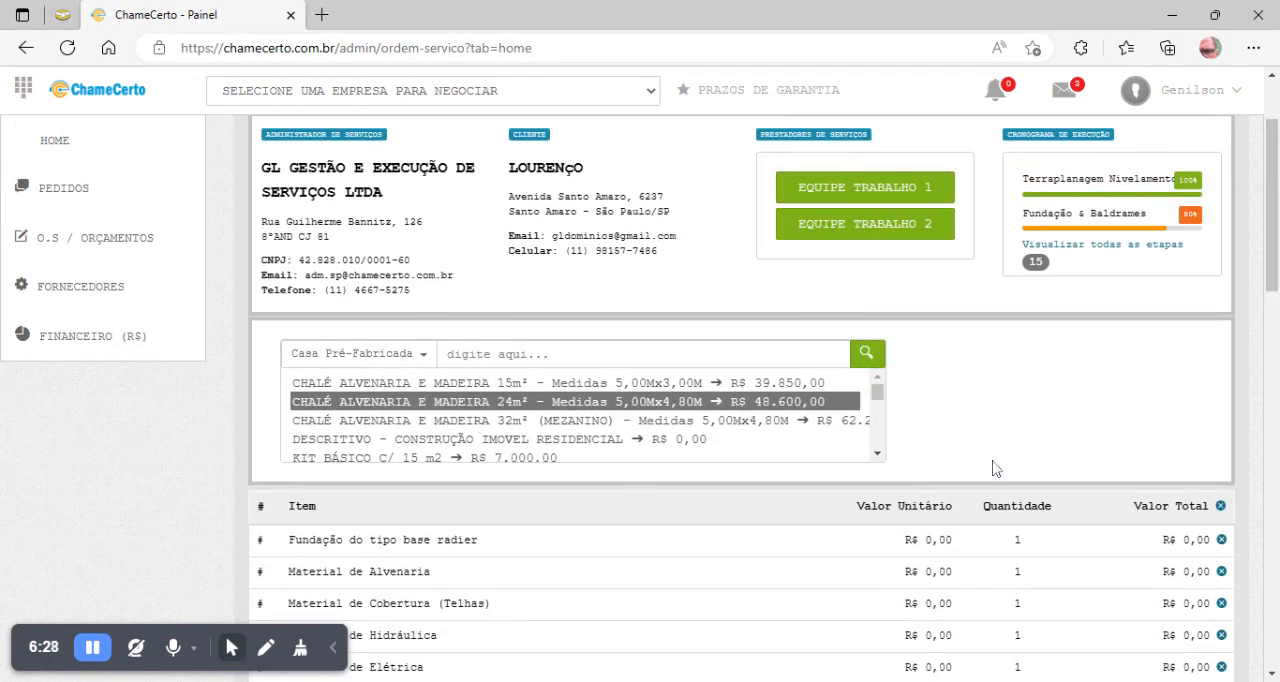
pyautogui.moveTo(1275, 205); pyautogui.dragTo(1277, 240)
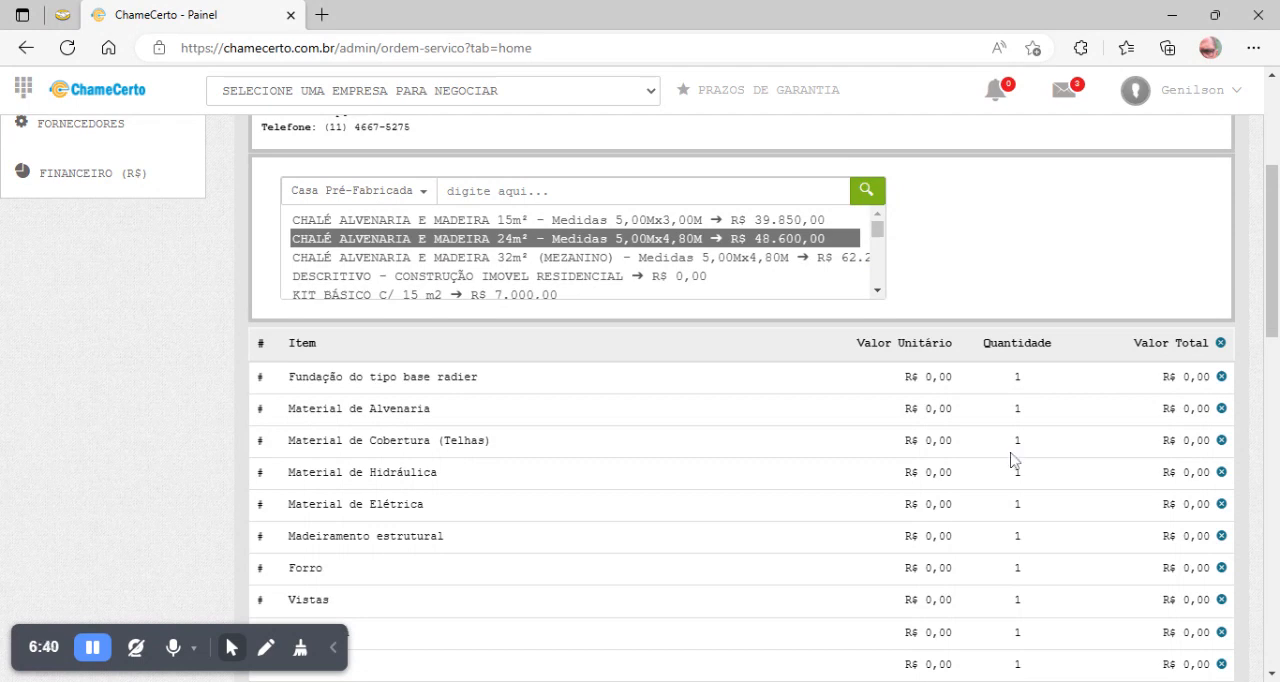
pyautogui.moveTo(1272, 340); pyautogui.dragTo(1275, 602)
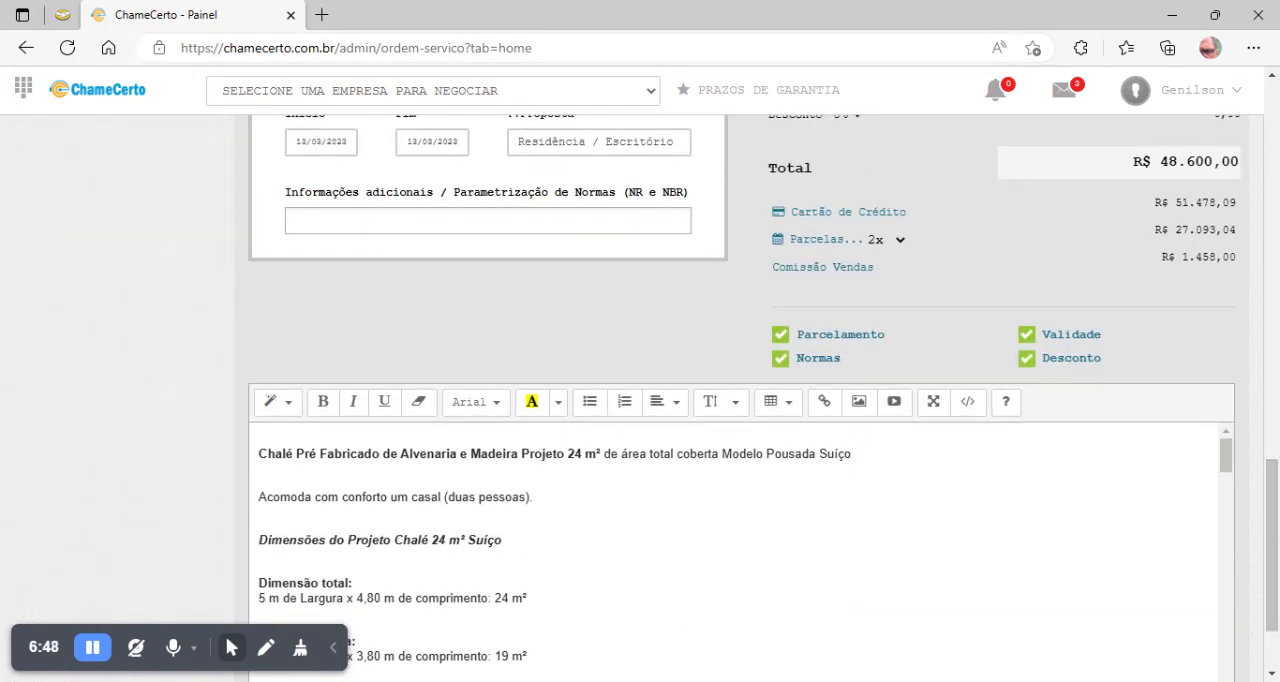
pyautogui.moveTo(1275, 550); pyautogui.dragTo(1275, 310)
pyautogui.moveTo(1275, 304); pyautogui.dragTo(1275, 299)
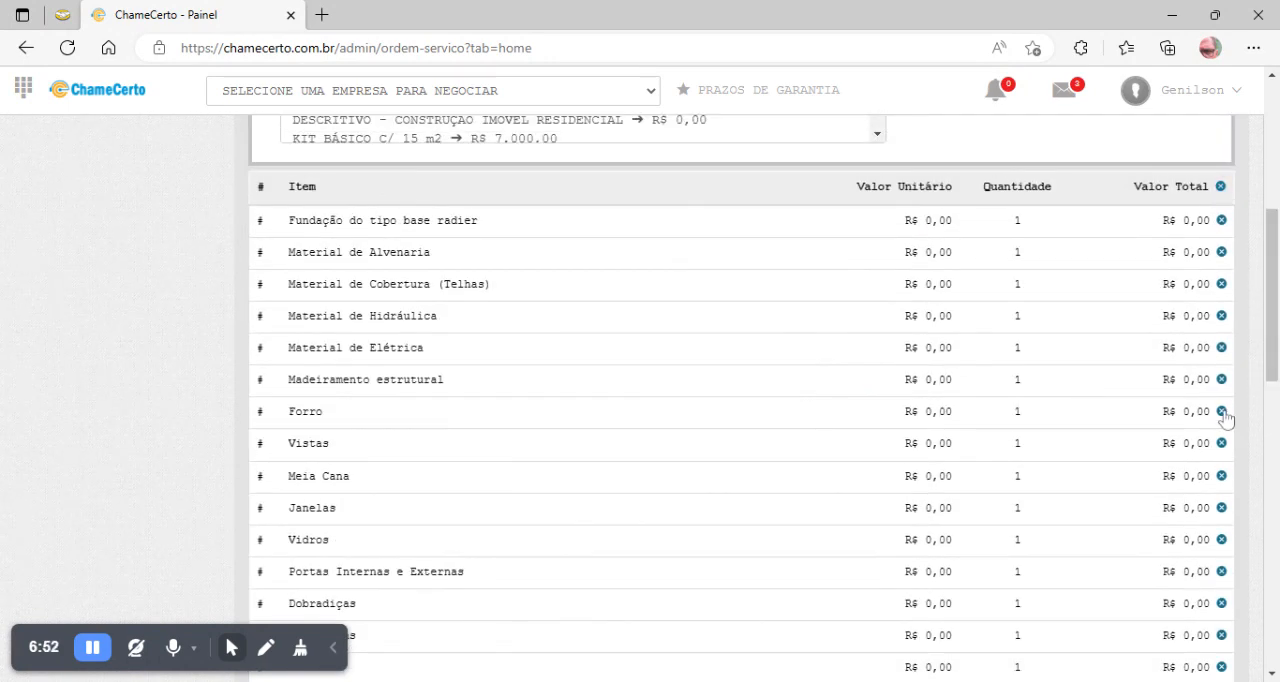
pyautogui.click(1221, 188)
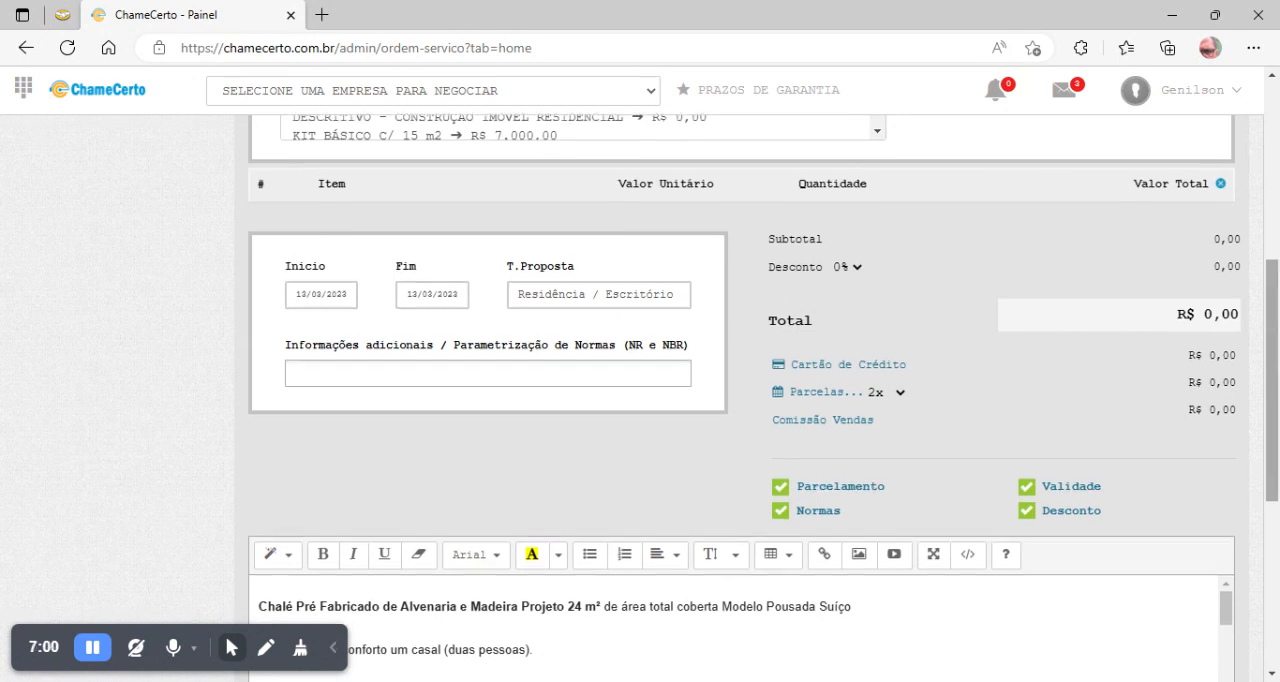
# - Delete the entire 24 m² chalet project description from the quote's text editor
pyautogui.scroll(-4, 742, 400)
pyautogui.click(352, 374)
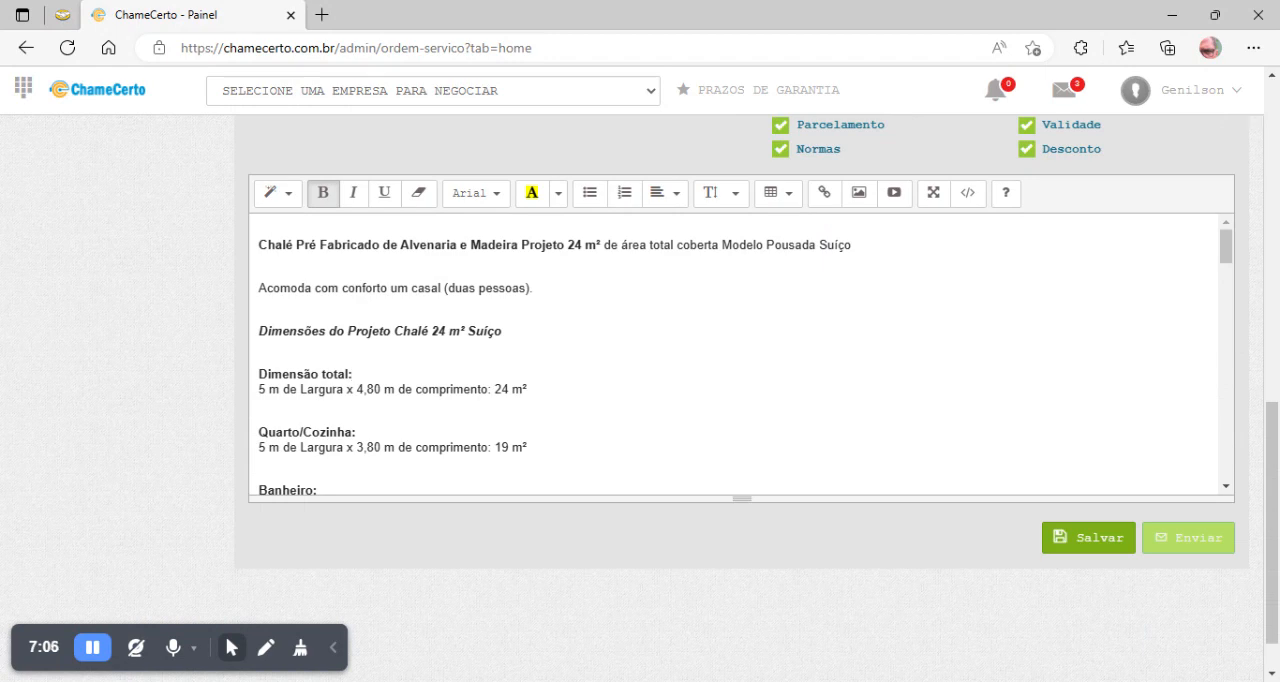
pyautogui.moveTo(1275, 498); pyautogui.dragTo(1271, 261)
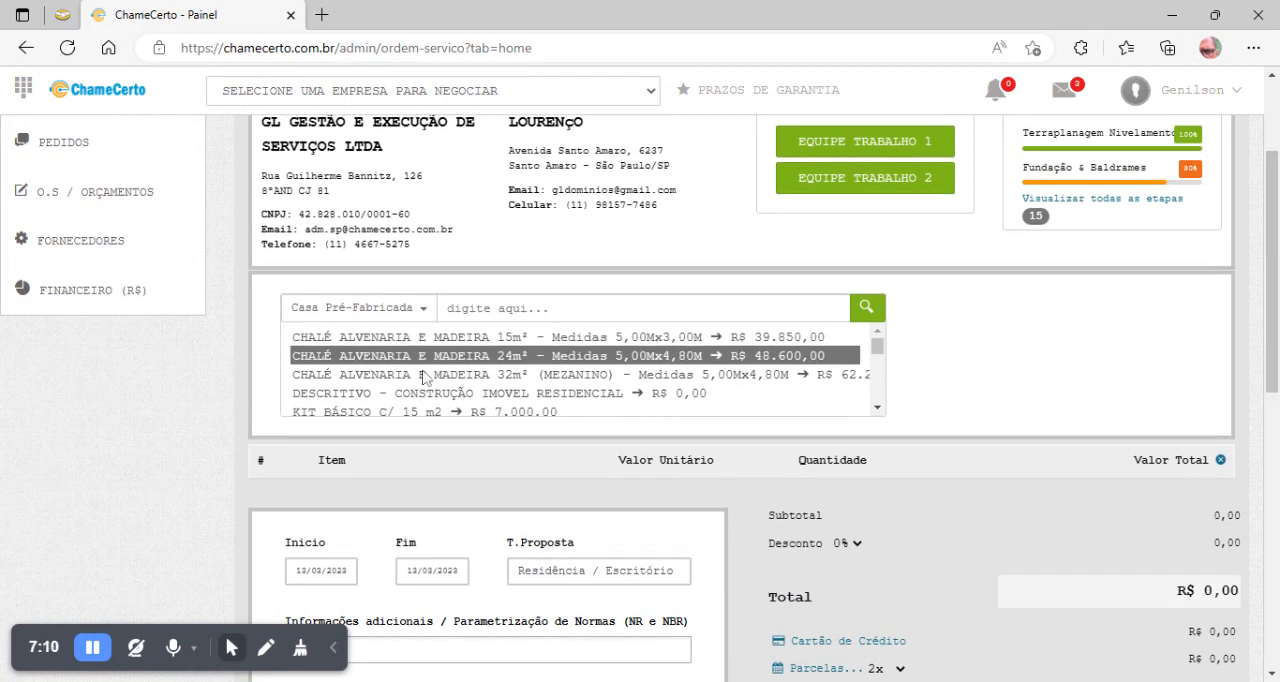
pyautogui.scroll(-5, 735, 447)
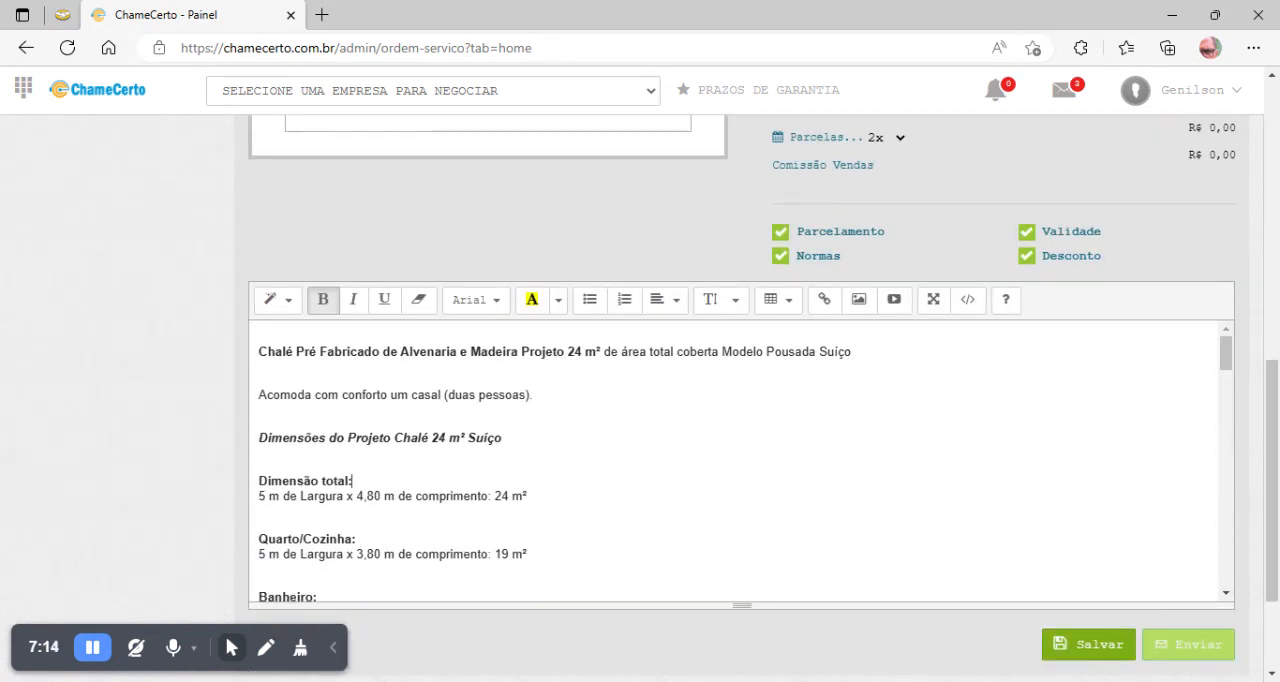
pyautogui.moveTo(1276, 479); pyautogui.dragTo(1276, 320)
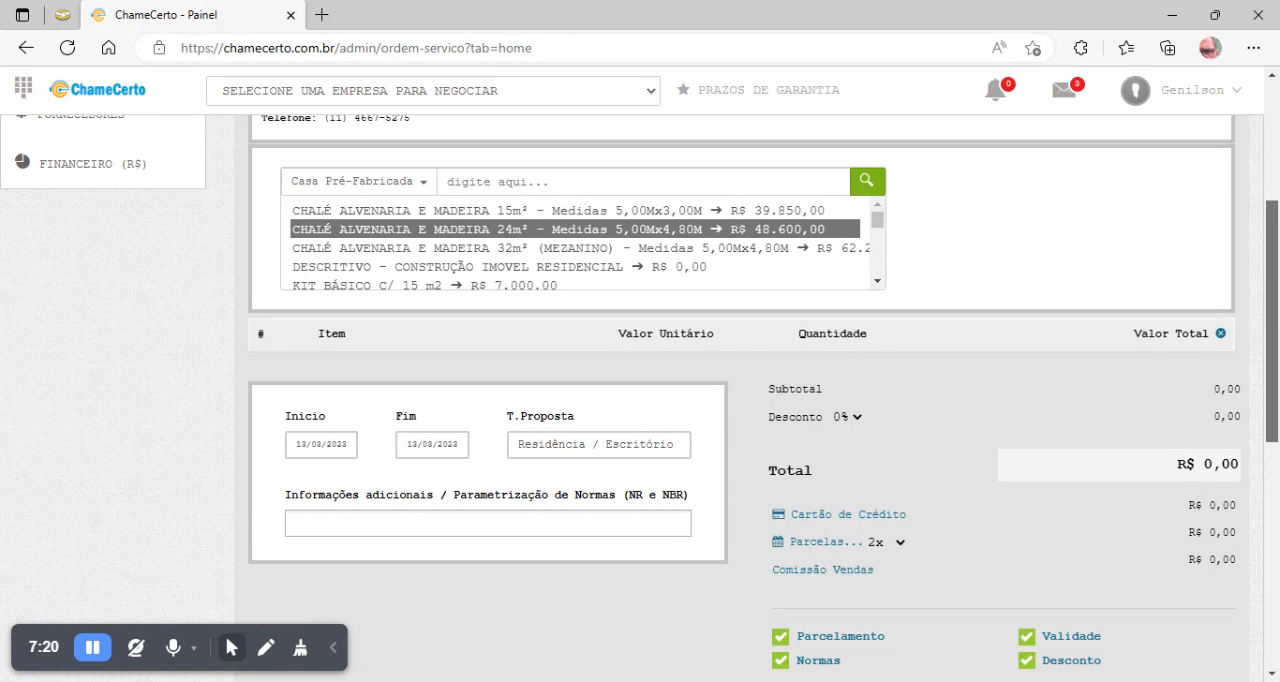
pyautogui.moveTo(1274, 414); pyautogui.dragTo(1274, 453)
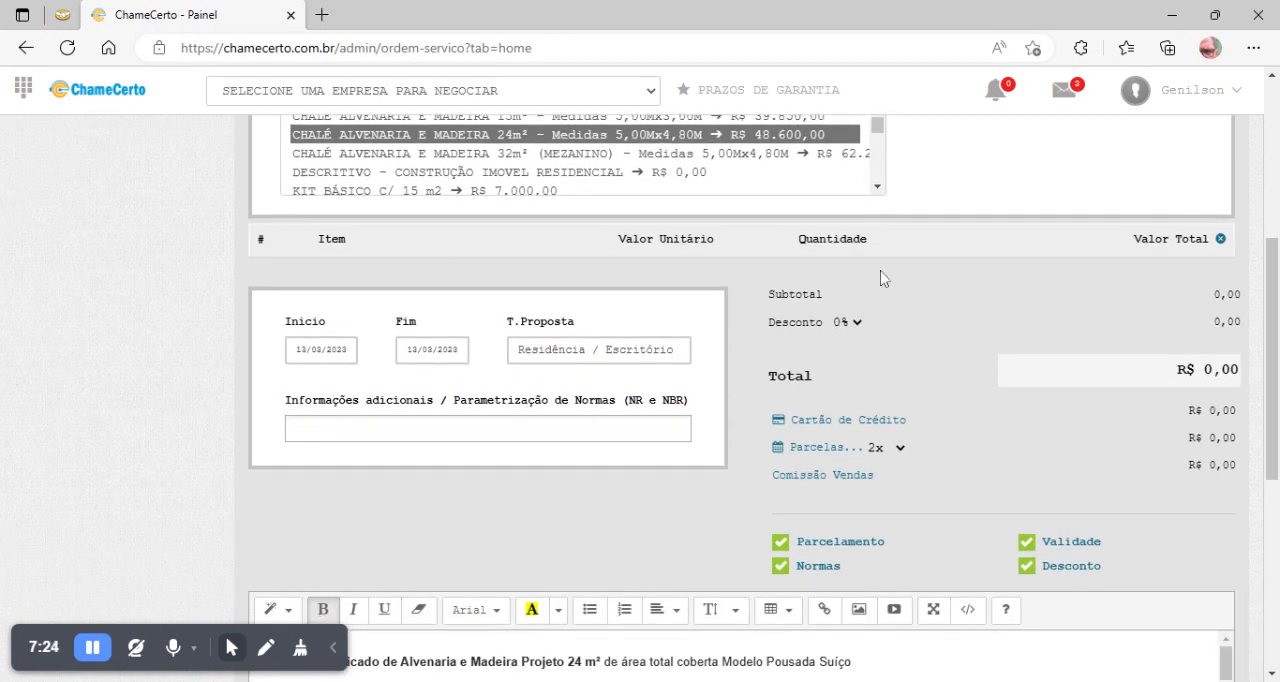
pyautogui.moveTo(1274, 273); pyautogui.dragTo(1275, 384)
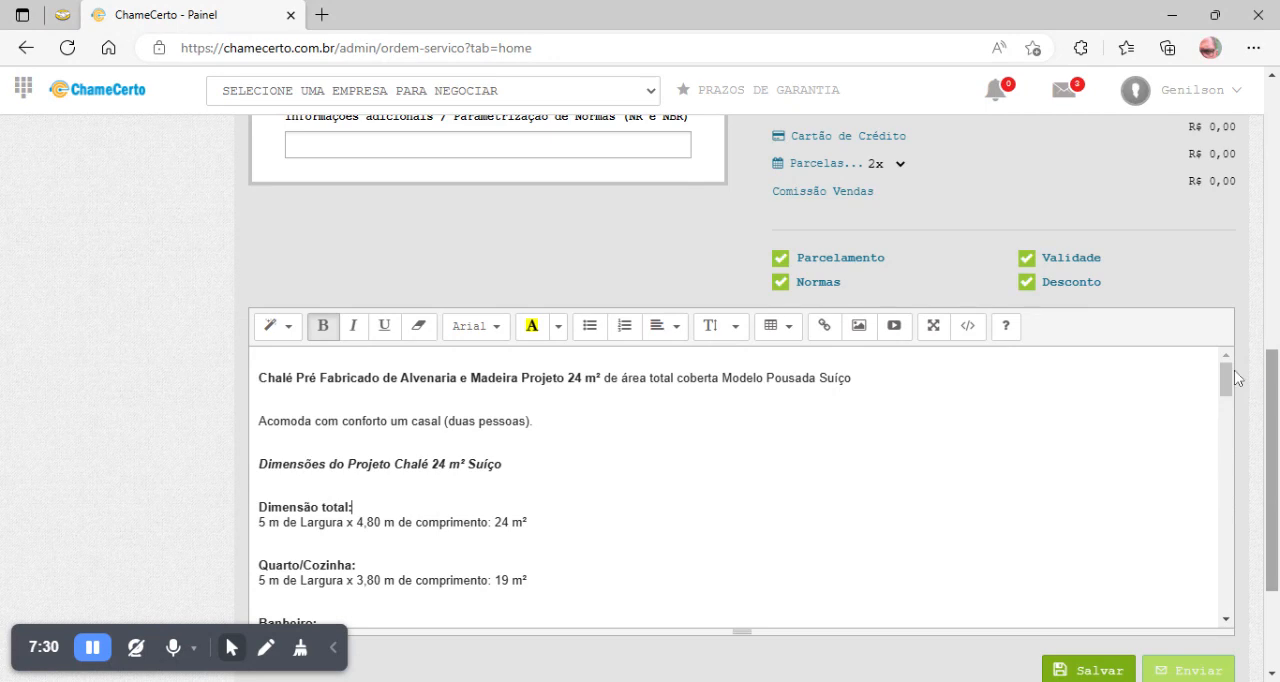
pyautogui.moveTo(1226, 379)
pyautogui.mouseDown()
pyautogui.moveTo(1228, 500)
pyautogui.moveTo(1233, 366)
pyautogui.mouseUp()
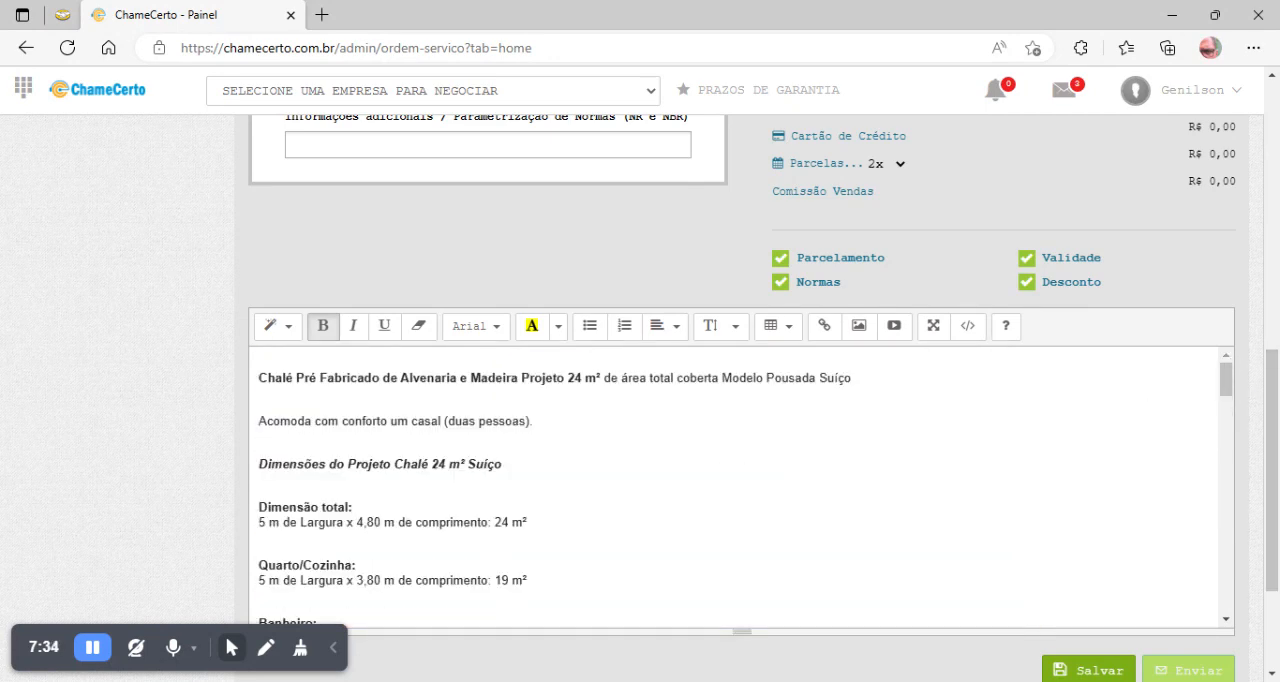
pyautogui.click(390, 421)
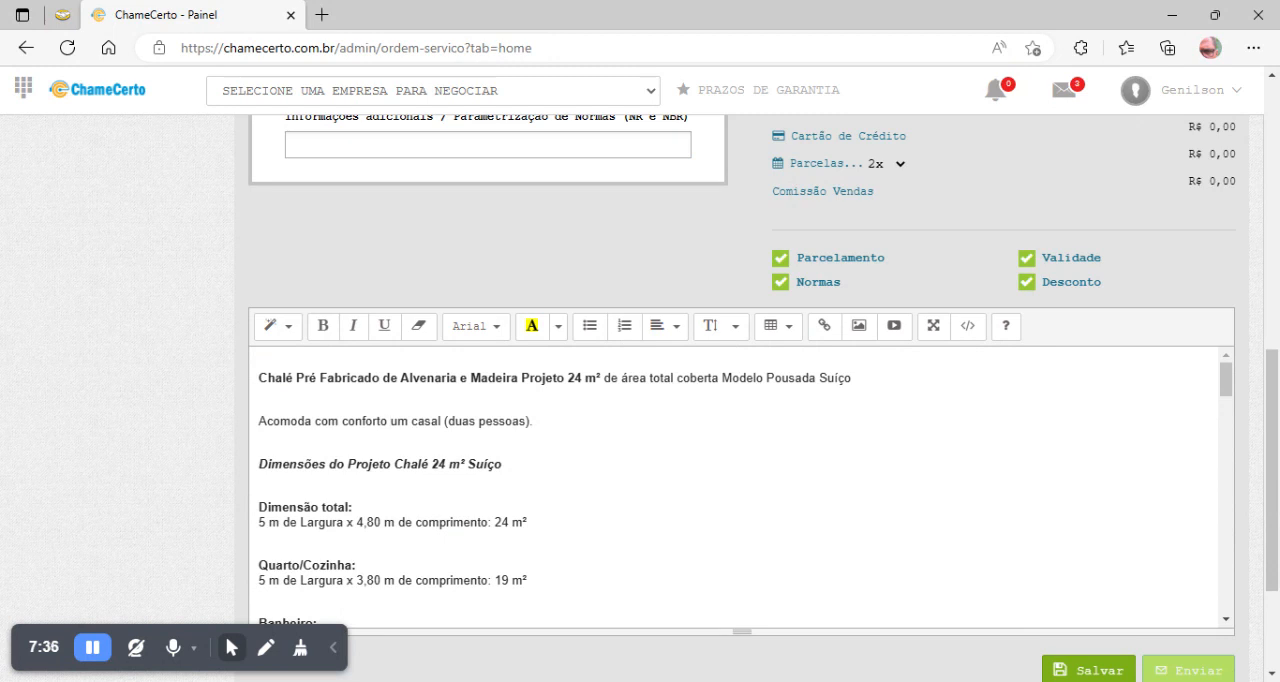
pyautogui.hotkey('ctrl', 'a')
pyautogui.press('BackSpace')
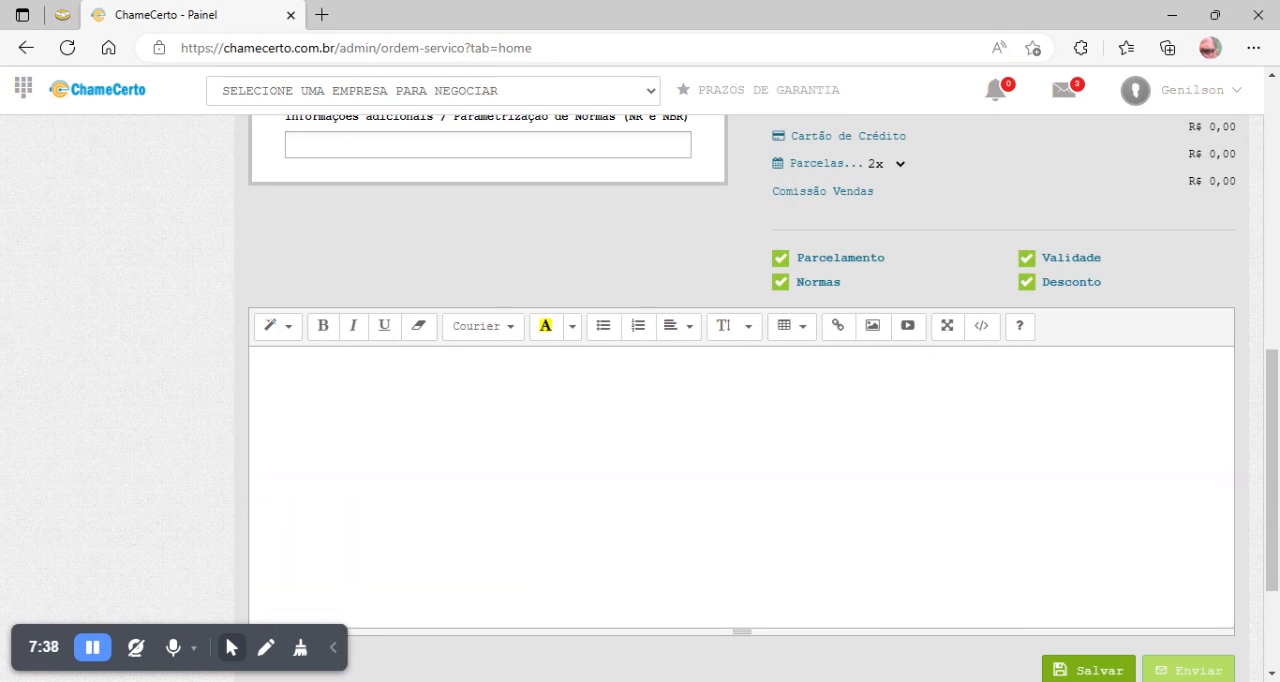
pyautogui.scroll(5, 1277, 430)
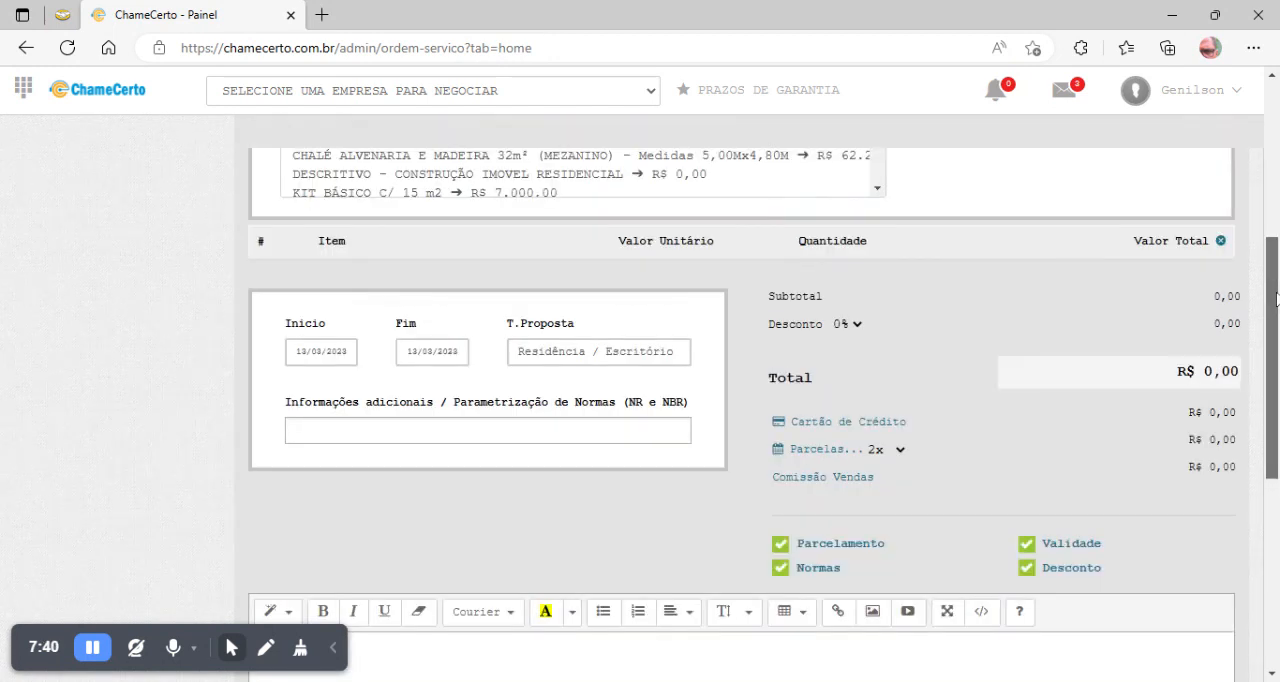